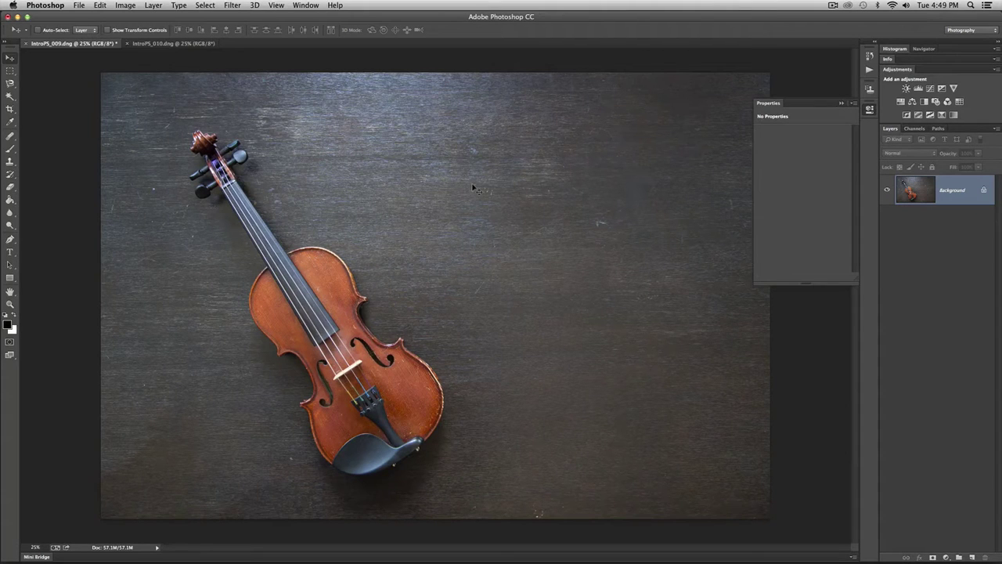
Copy the sheet music photo from IntroPS_010.dng into IntroPS_009.dng as a layer aligned over the violin image, and collapse the properties.
click(185, 44)
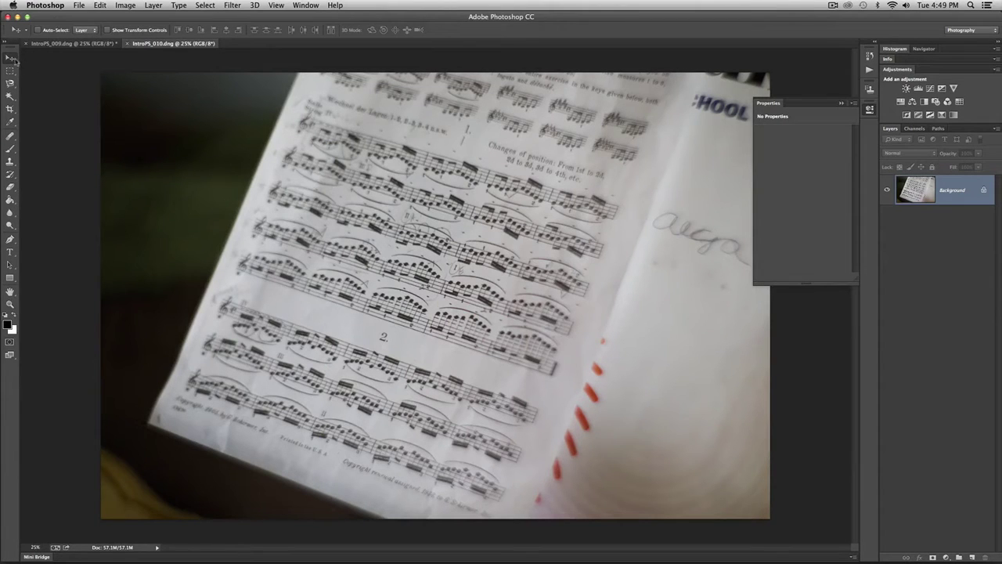
drag(197, 135, 166, 107)
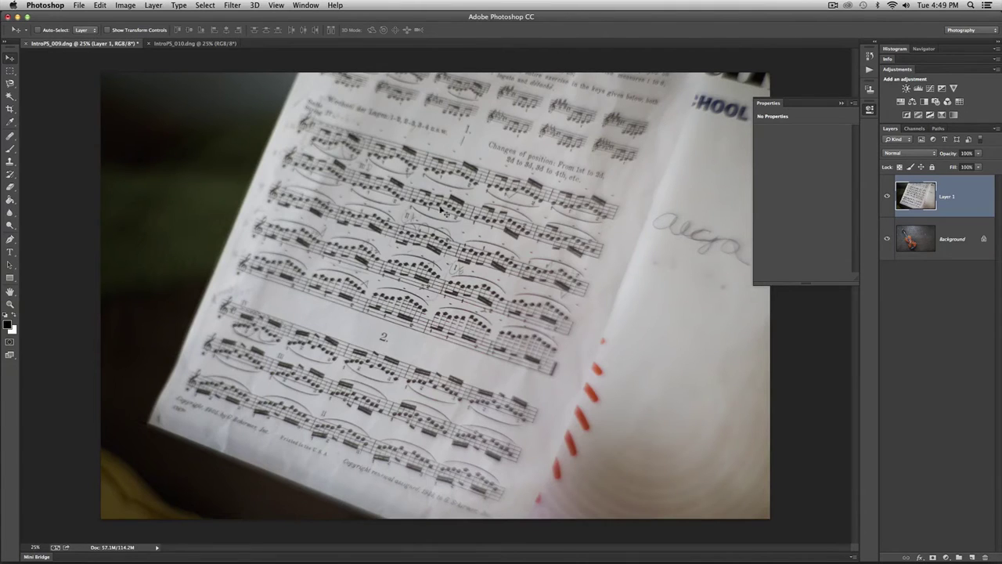
click(842, 105)
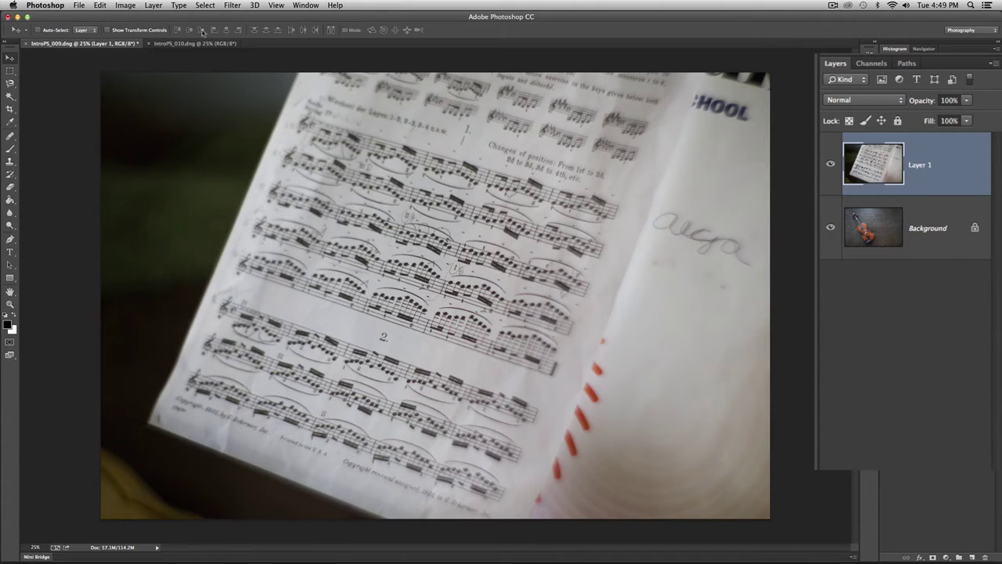
Try a Reveal All layer mask on the sheet music layer, and undo it.
click(154, 5)
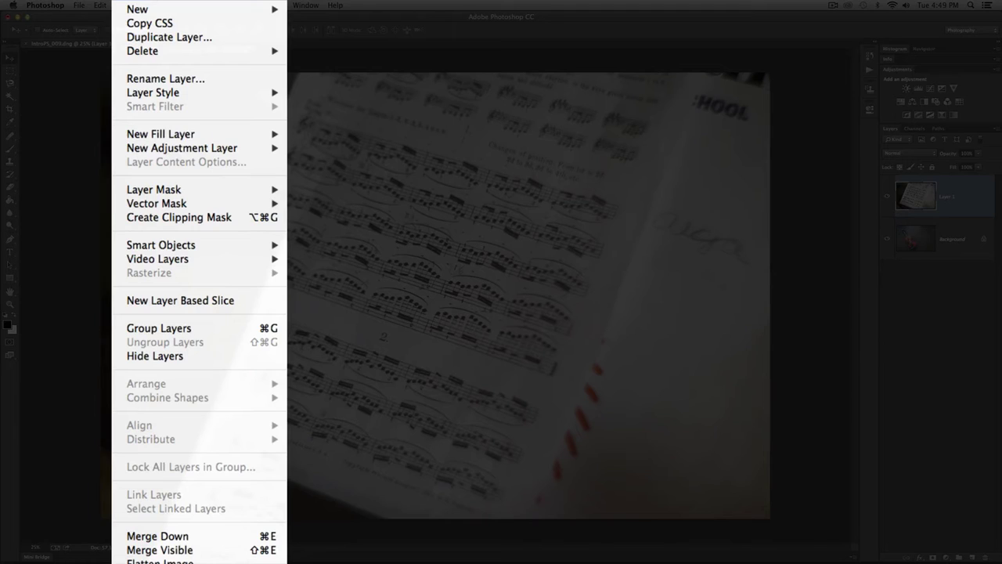
mouse_move(172, 140)
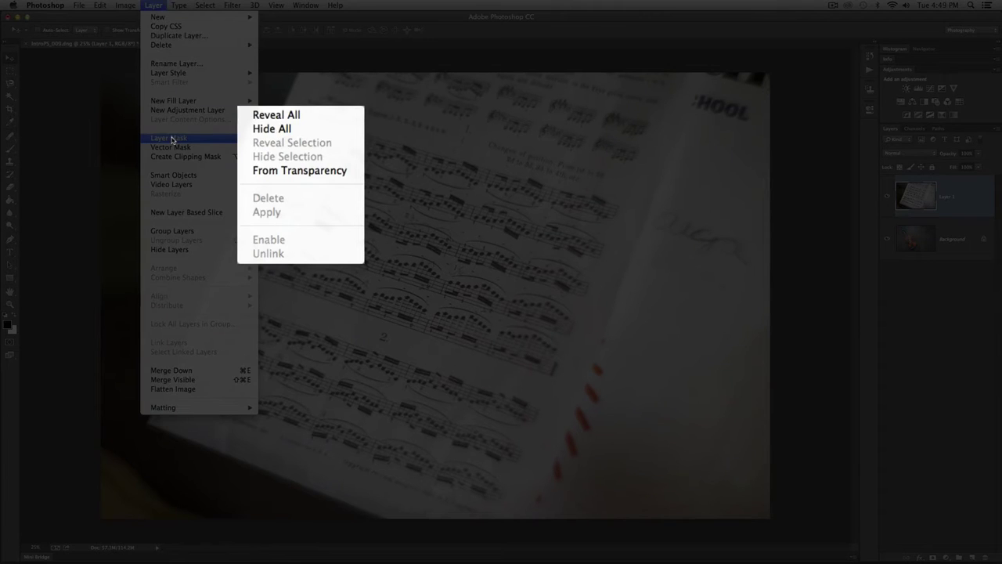
click(321, 116)
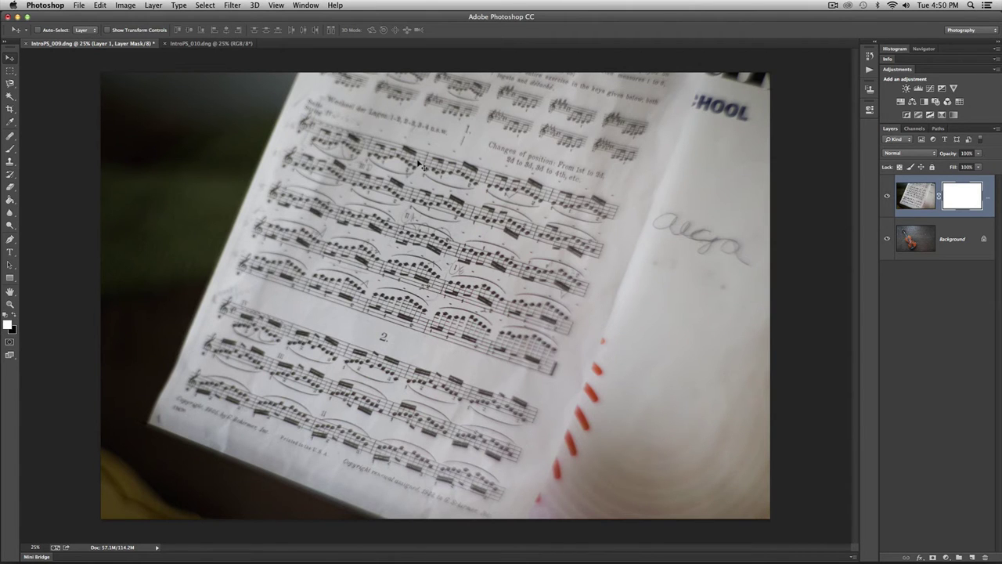
key(super+z)
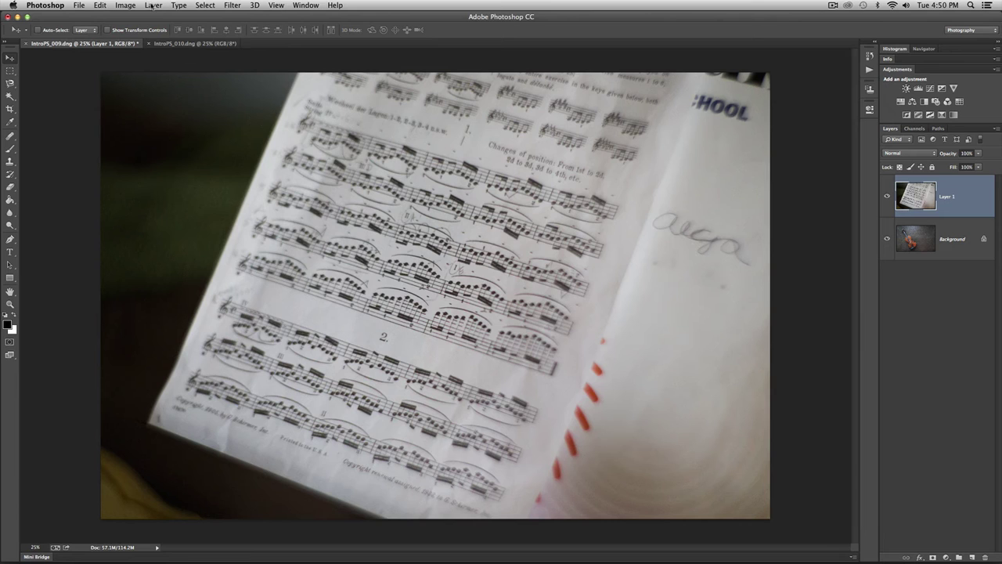
Try a Hide All layer mask on the sheet music layer, and undo it.
click(151, 5)
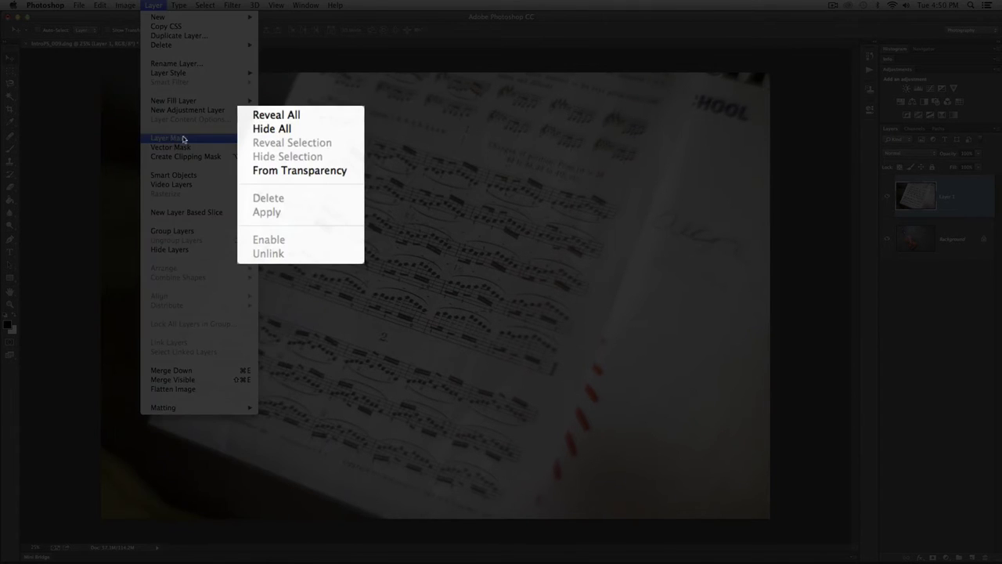
click(303, 130)
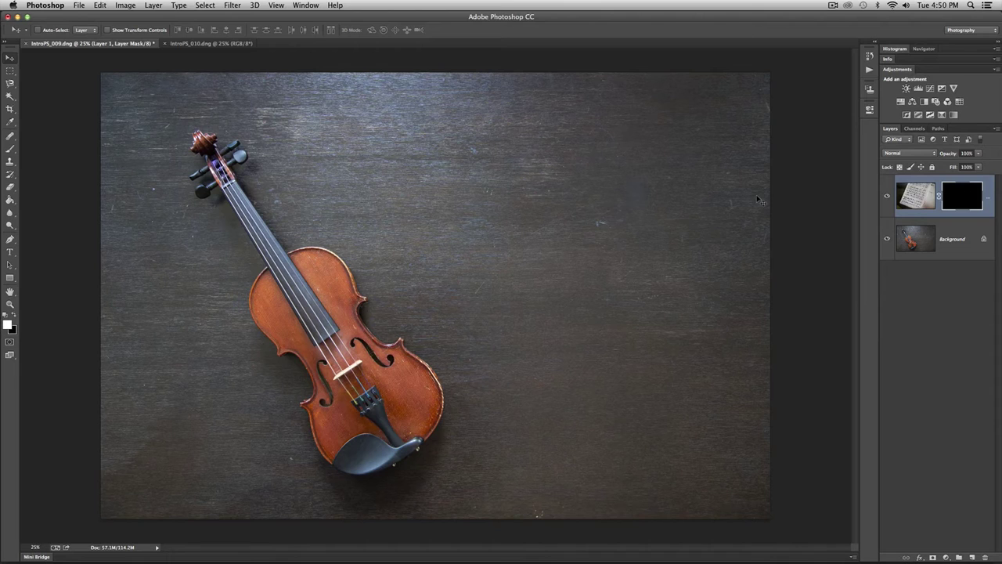
key(super+z)
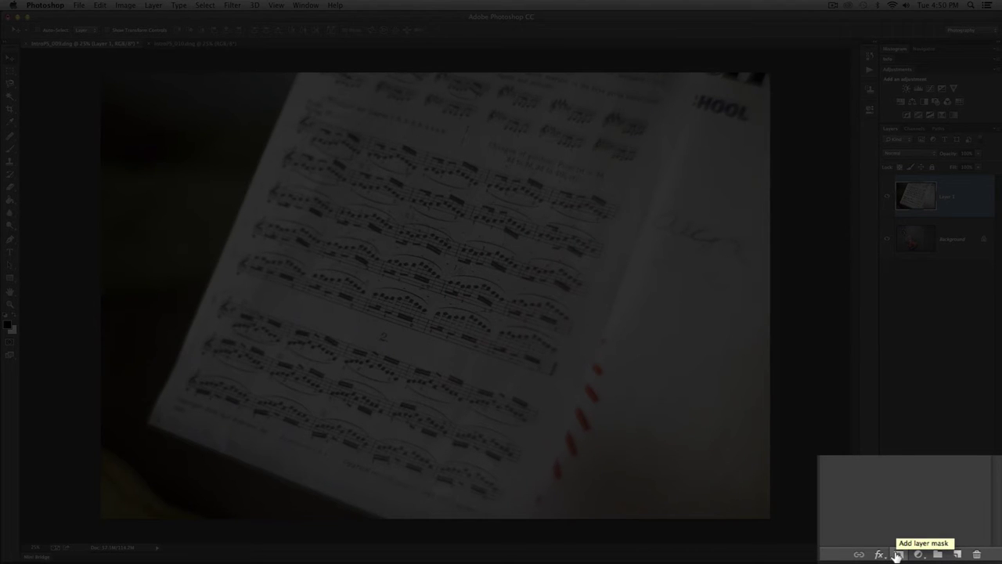
Add a black layer mask that hides the entire sheet music layer.
click(897, 554)
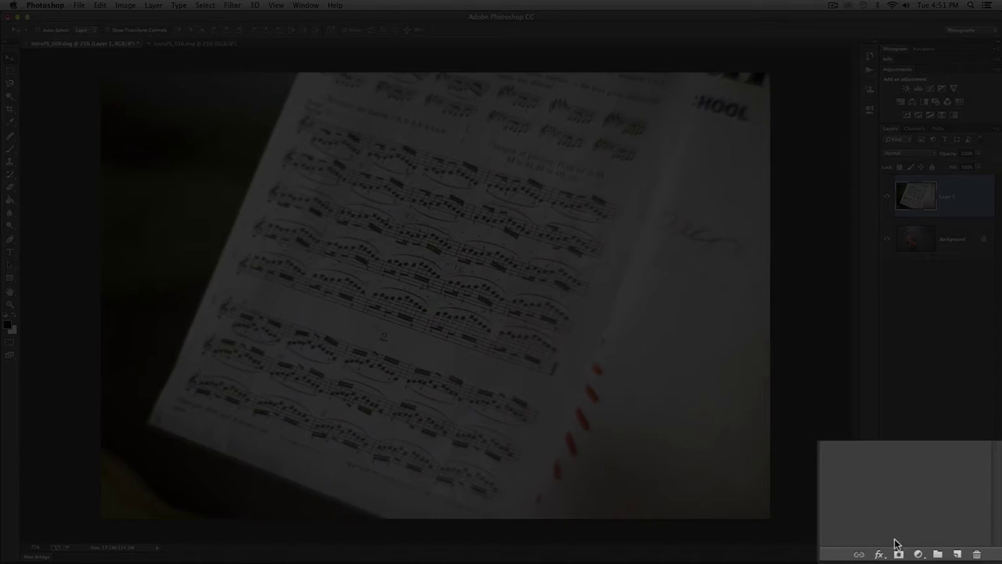
alt+click(932, 557)
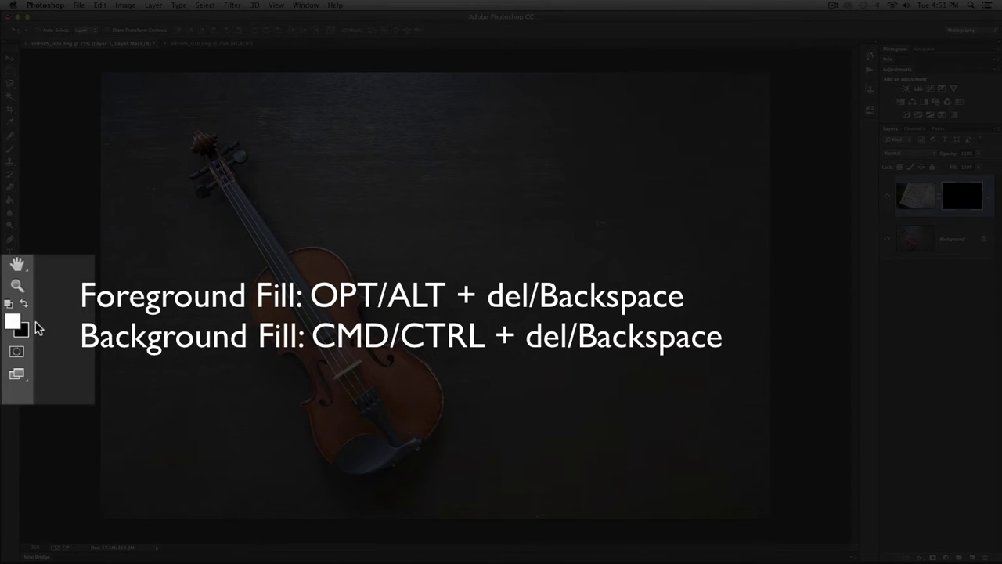
Fill the layer mask with the white foreground colour, and invert it back to black.
key(alt+BackSpace)
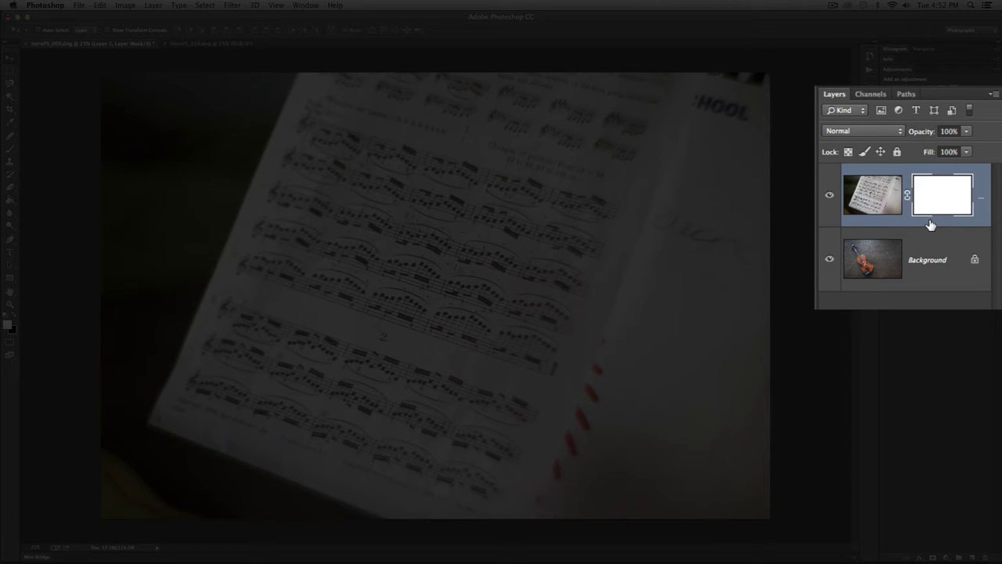
key(super+i)
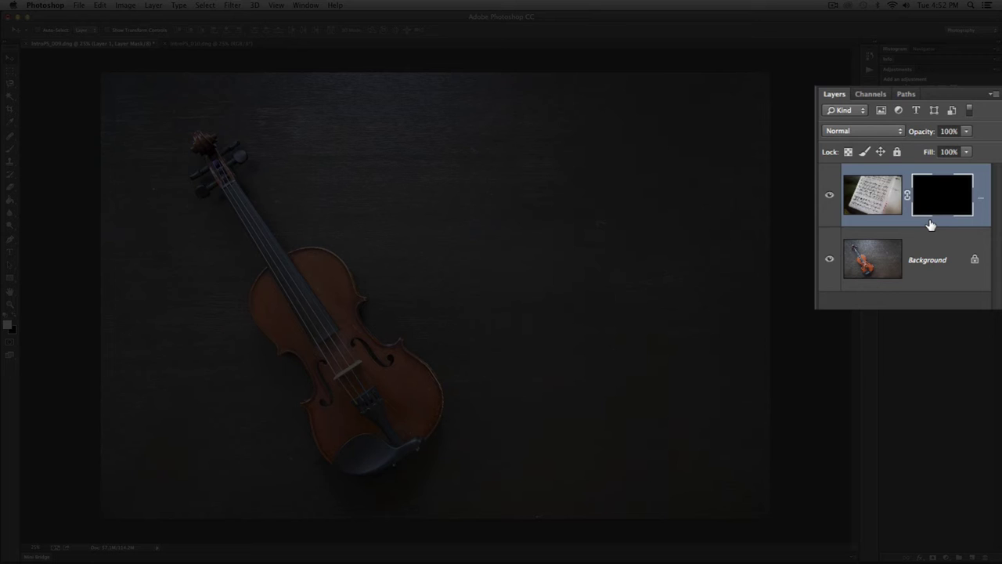
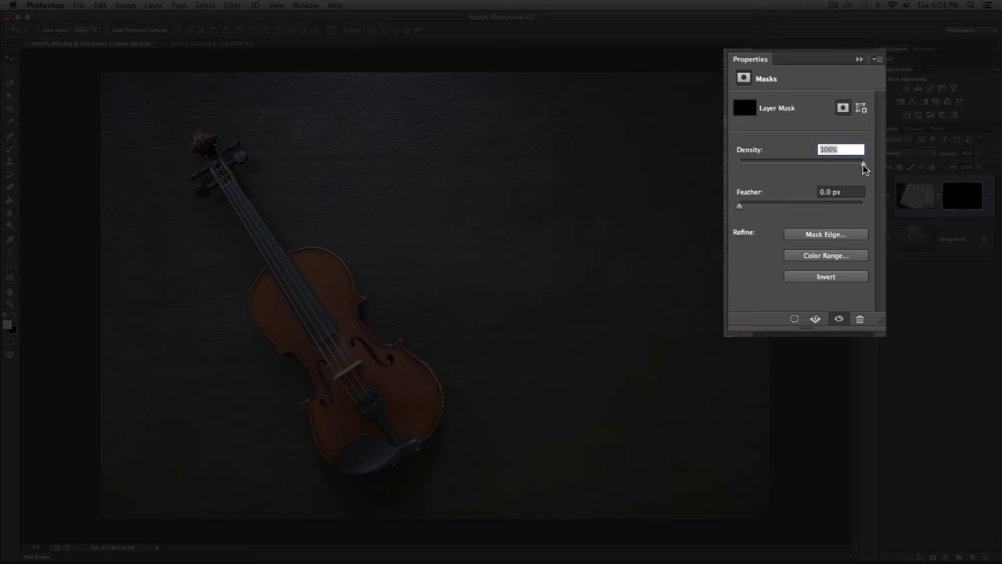
Try lower densities such as 79%, 31% and 46% on the layer mask, restore 100%, and invert the mask to white and back.
drag(864, 168, 835, 167)
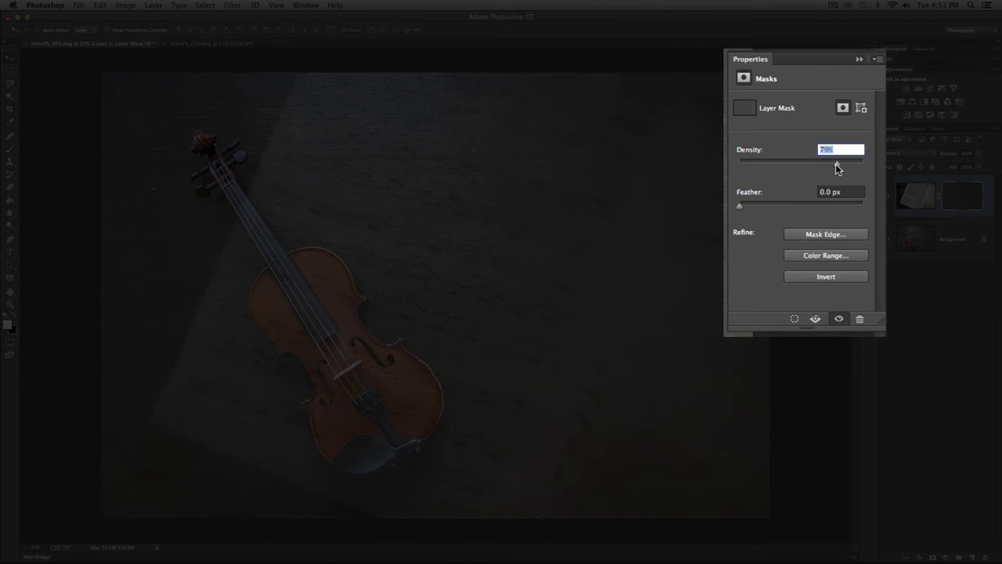
drag(801, 162, 794, 162)
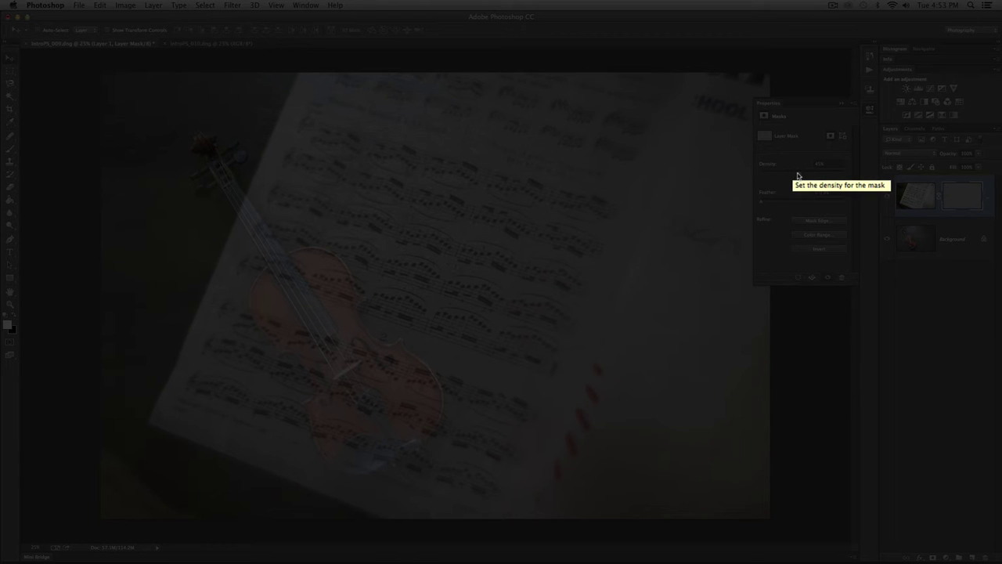
drag(798, 176, 787, 176)
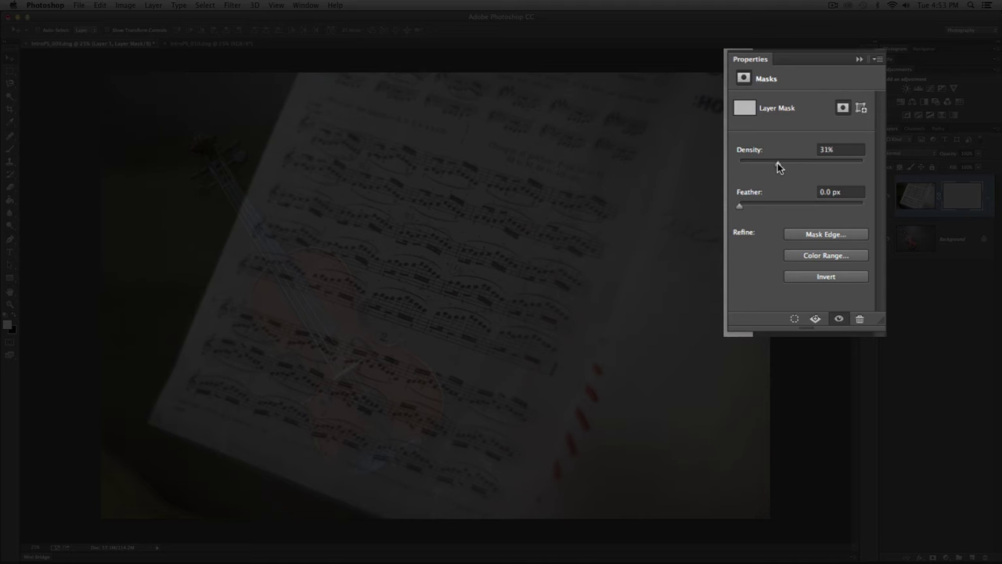
drag(776, 162, 797, 164)
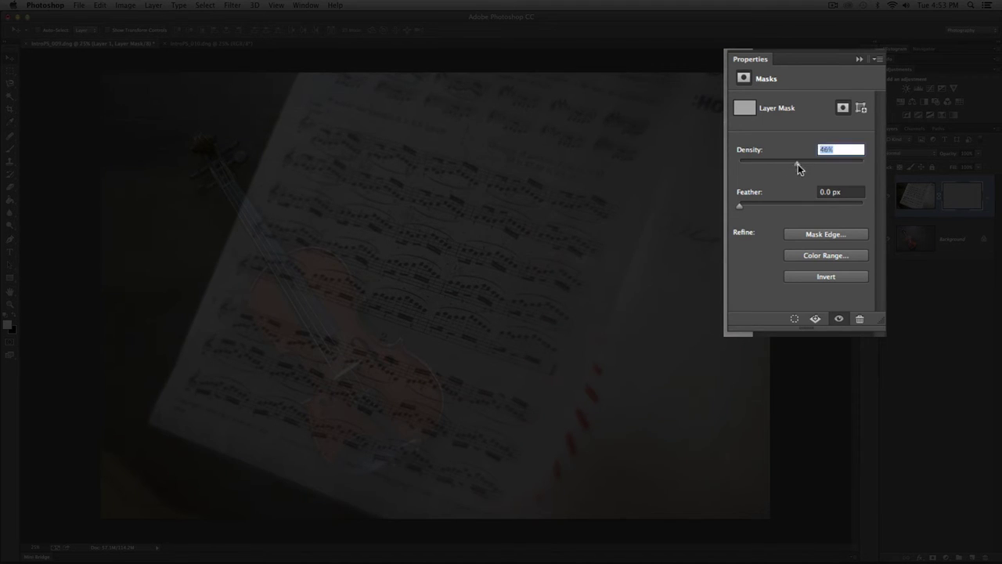
drag(863, 170, 864, 168)
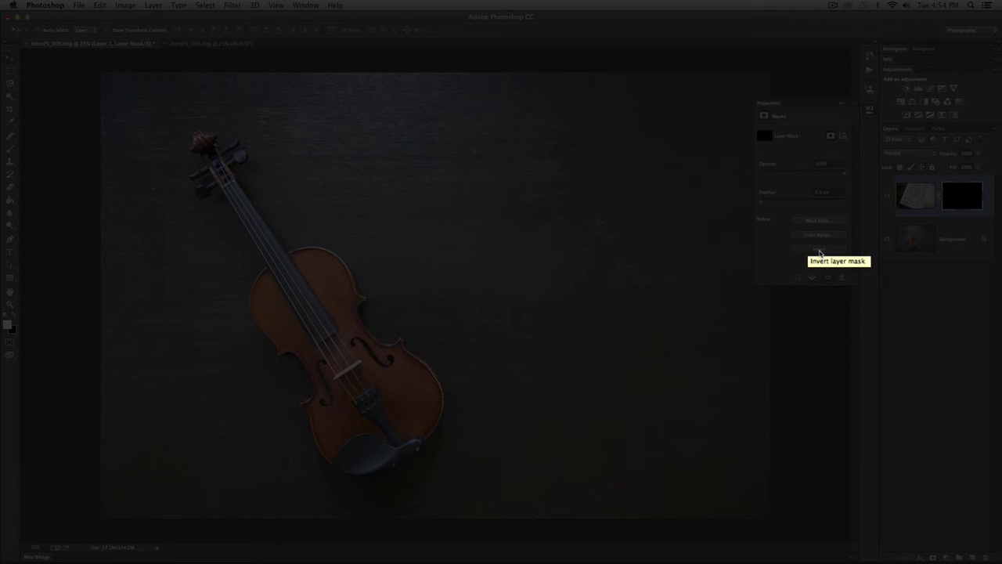
click(819, 251)
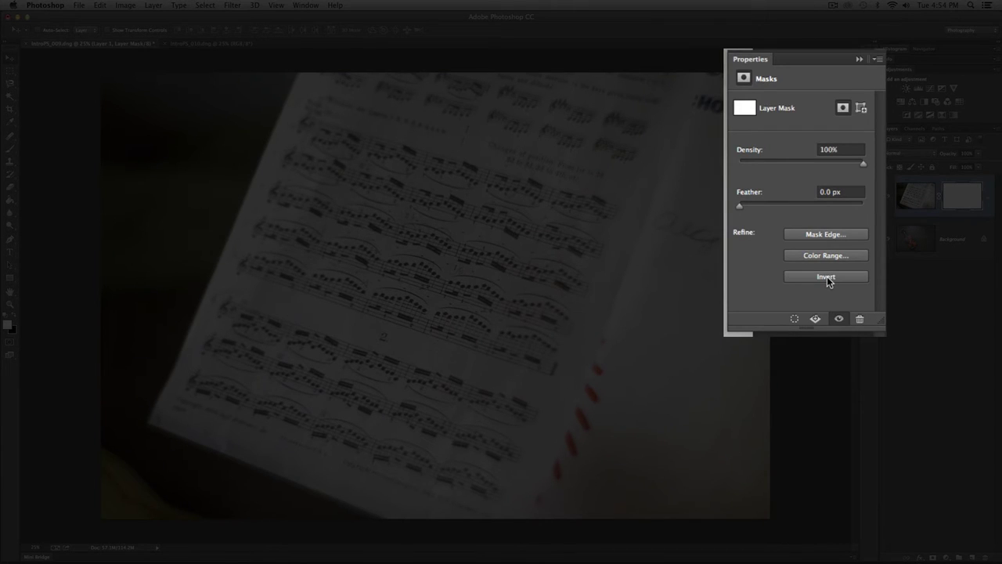
click(826, 277)
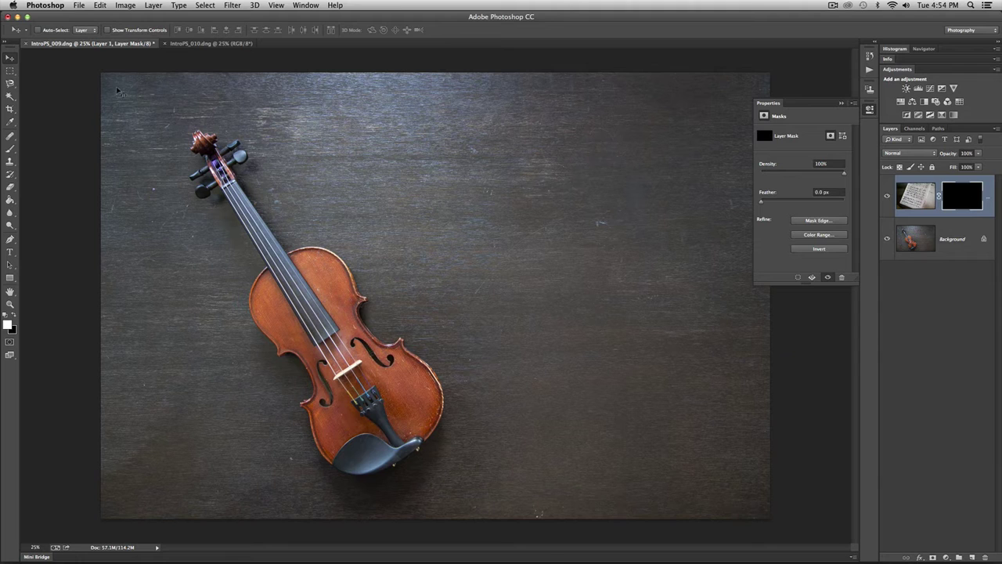
Fill a large rectangular selection in the middle of the layer mask with white, deselect it, and invert the mask.
click(10, 70)
drag(249, 154, 589, 400)
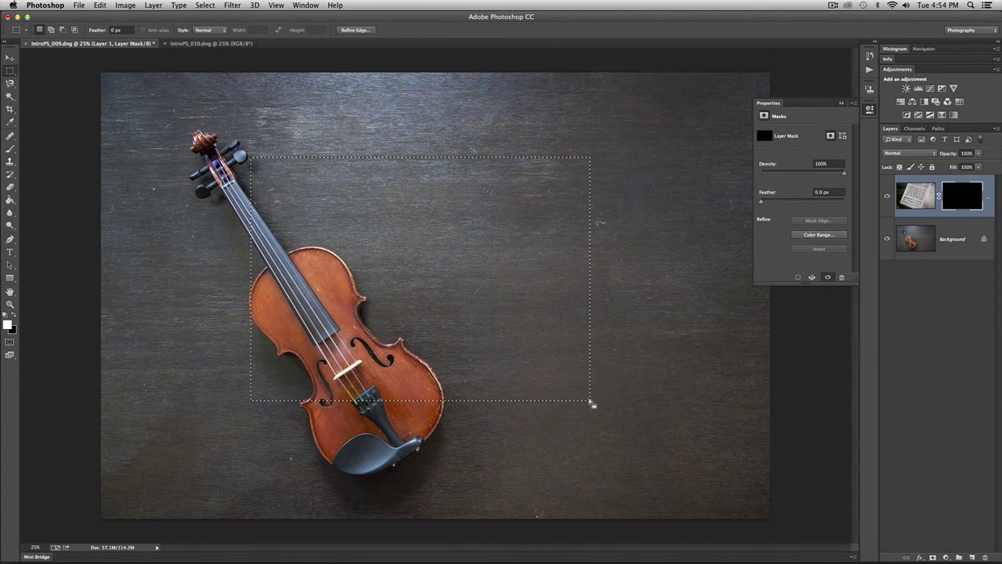
key(alt)
key(alt+BackSpace)
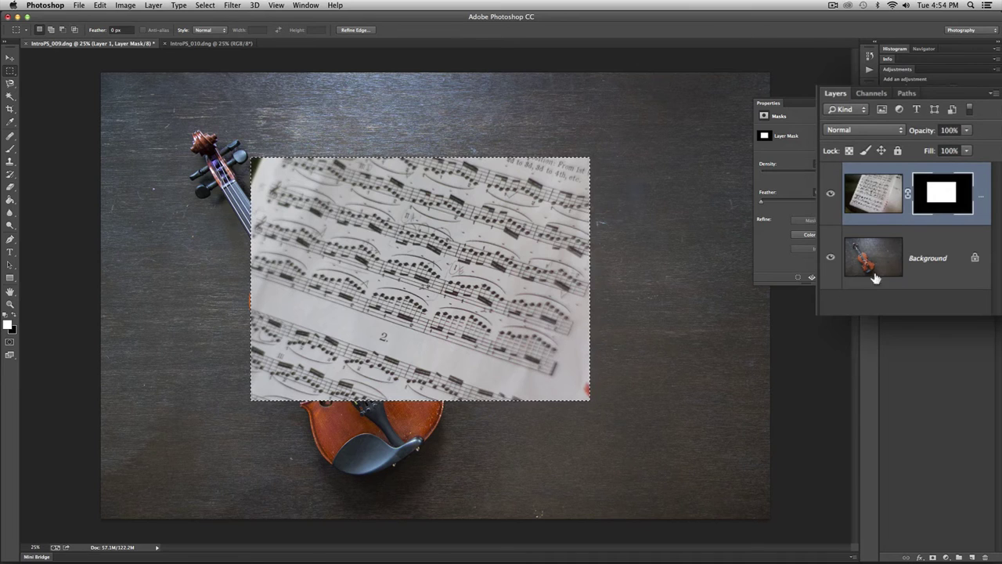
click(699, 313)
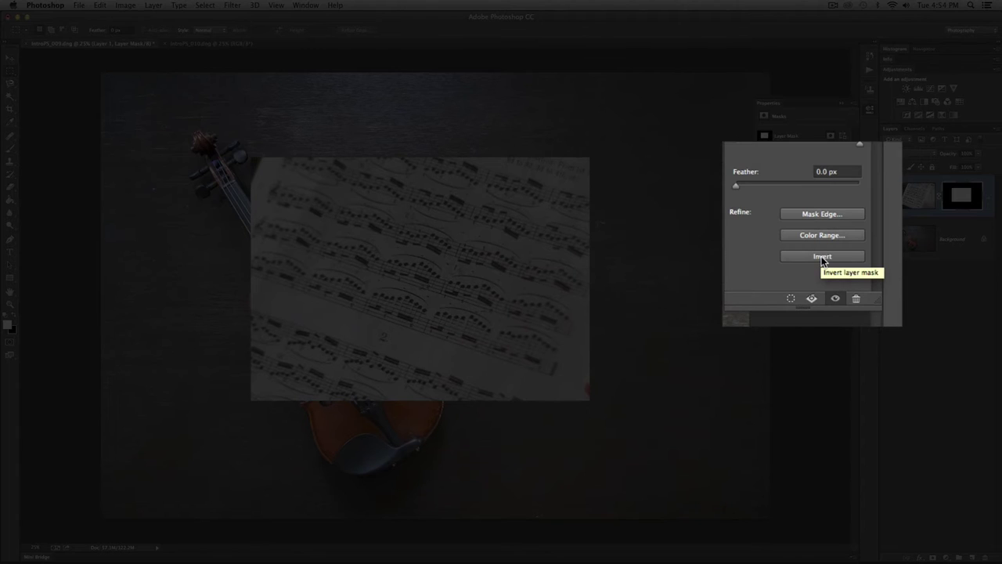
click(822, 257)
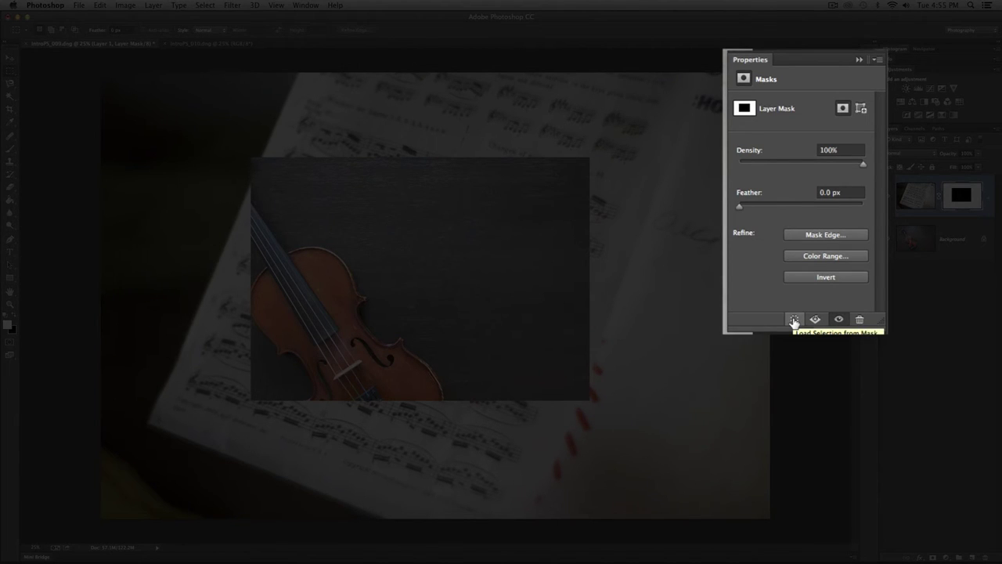
Disable and re-enable the layer mask several times to compare the composite with and without it, and collapse the mask properties.
click(838, 321)
click(838, 321)
click(838, 321)
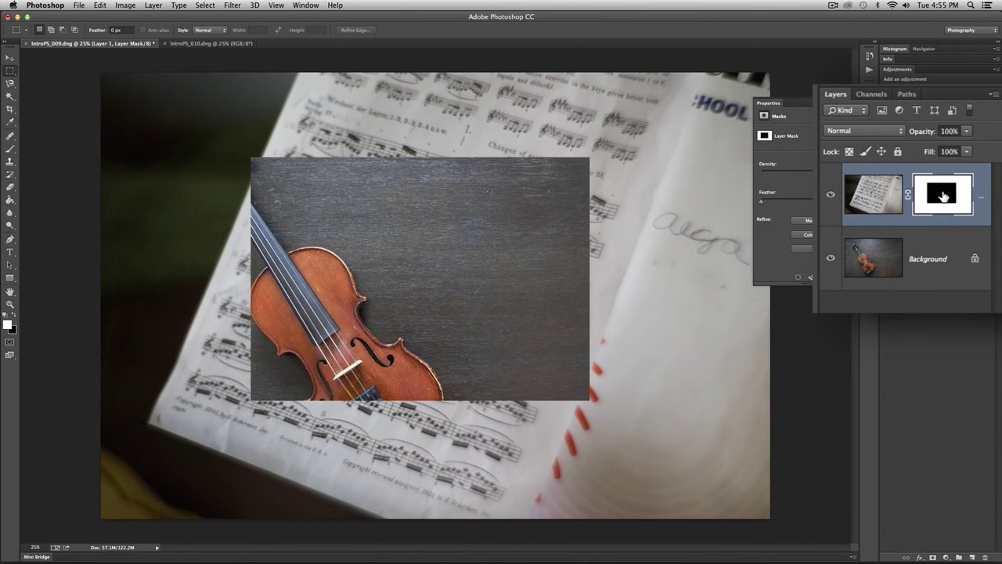
shift+click(943, 195)
shift+click(943, 195)
shift+click(942, 195)
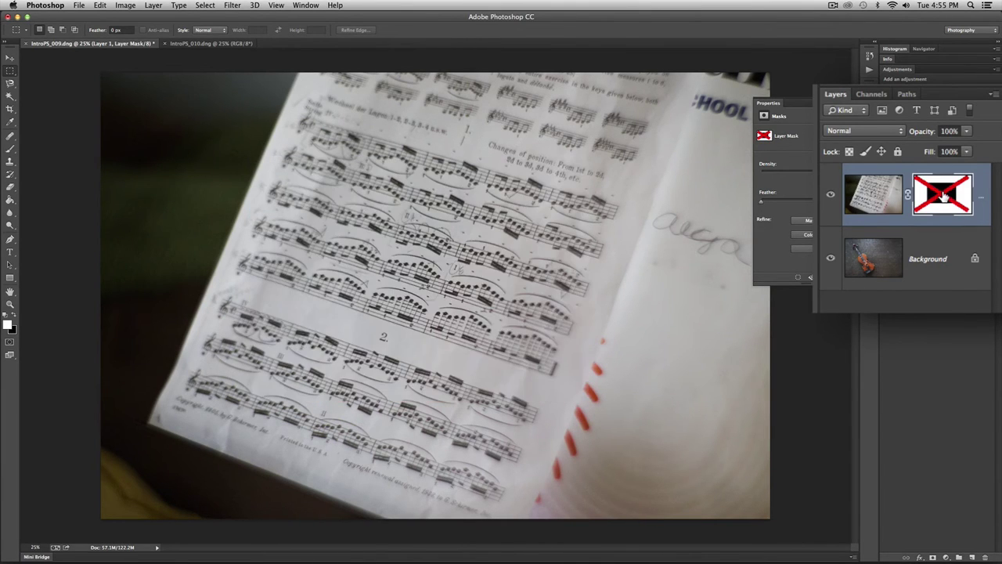
shift+click(942, 195)
shift+click(942, 196)
shift+click(942, 195)
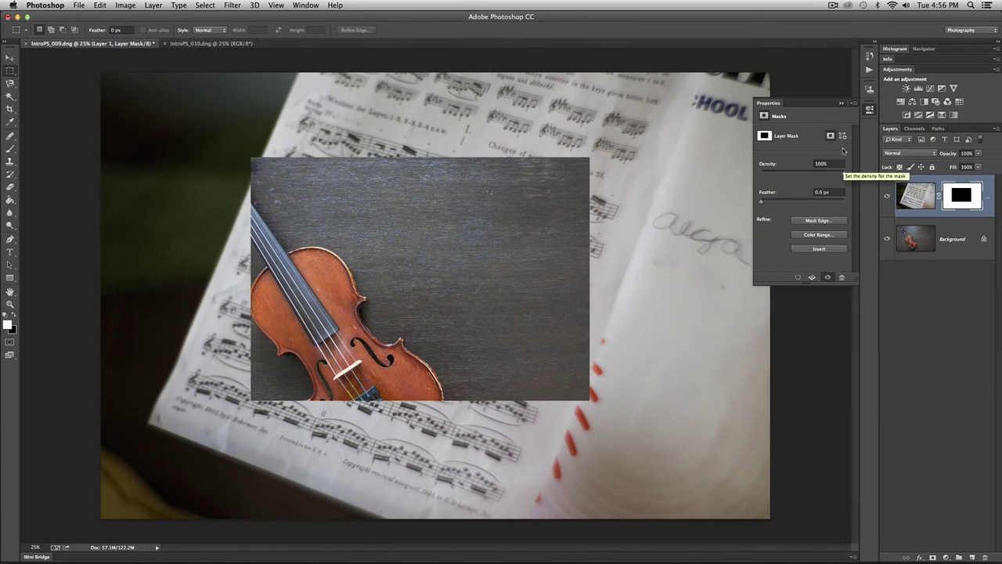
click(841, 103)
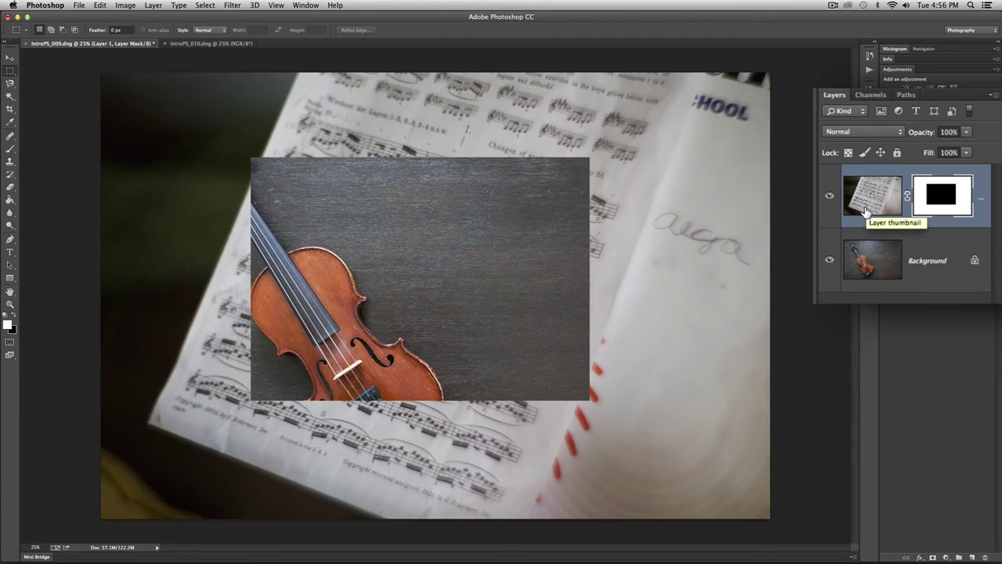
Brush black strokes over the middle of the sheet music layer's image instead of its mask, and briefly disable the mask to check them.
click(927, 268)
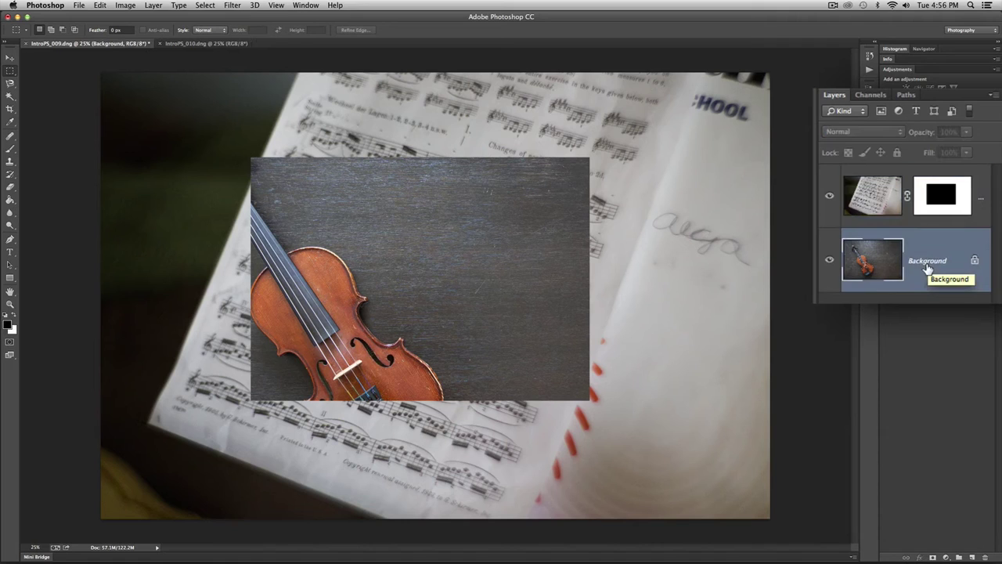
click(984, 195)
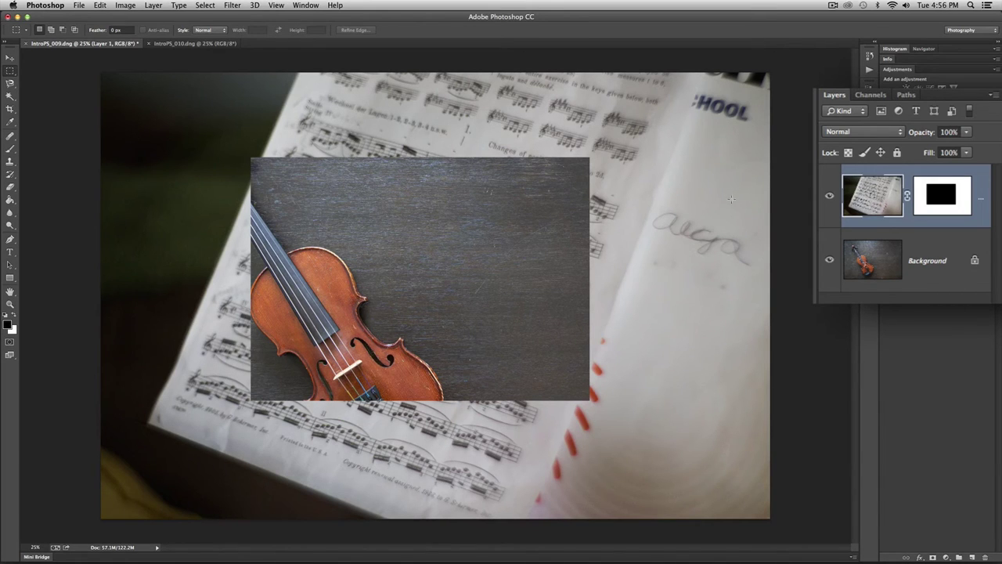
click(10, 149)
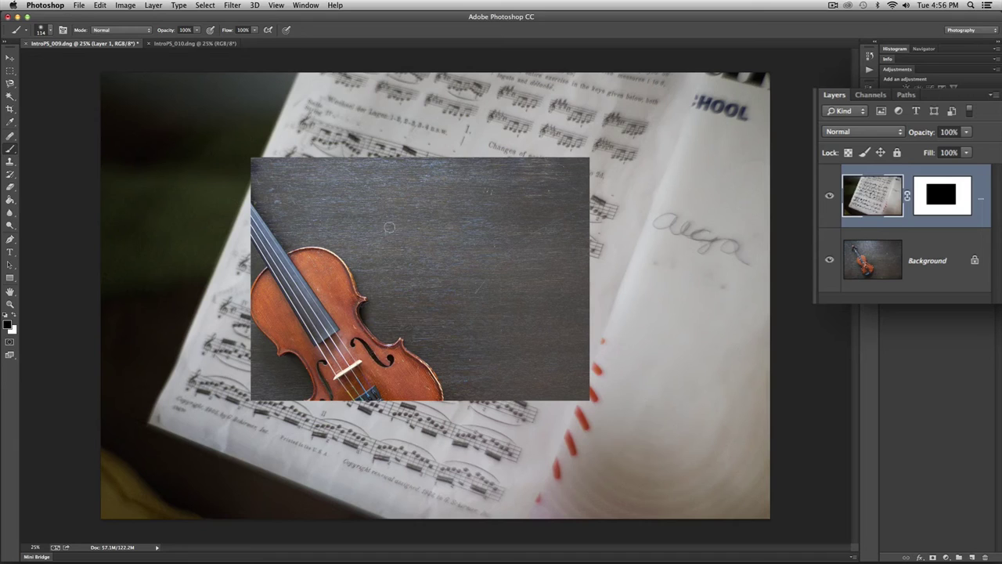
drag(388, 212, 468, 229)
shift+click(942, 202)
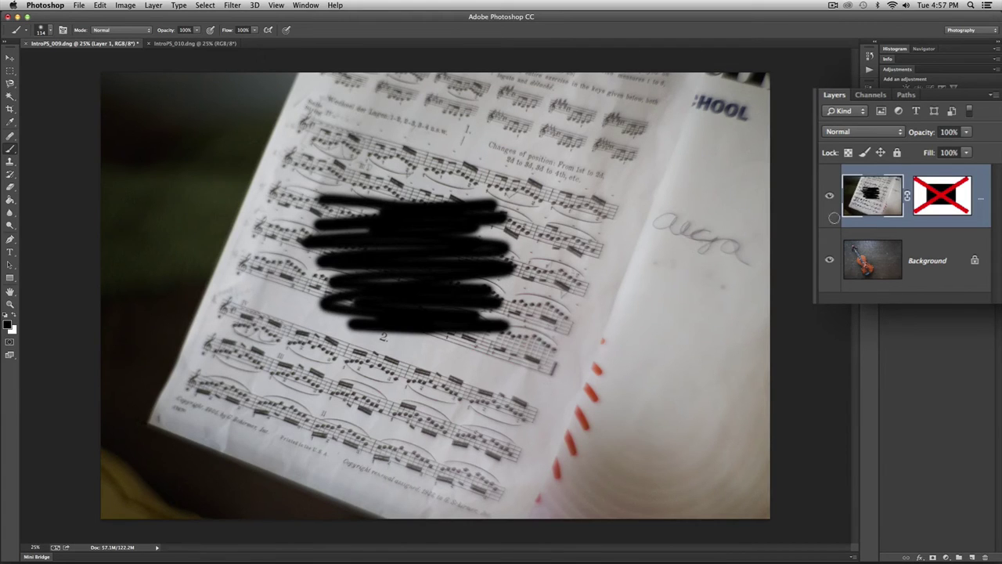
shift+click(940, 198)
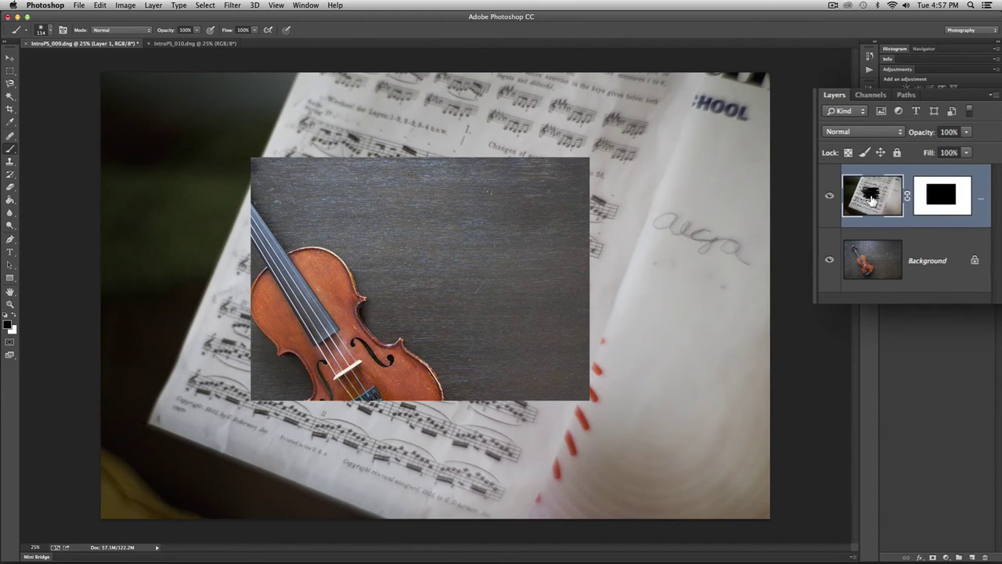
Undo the black brush strokes painted on the sheet music layer's image.
key(alt+super+z)
key(alt+super+z)
key(alt+super+z)
key(super+BackSpace)
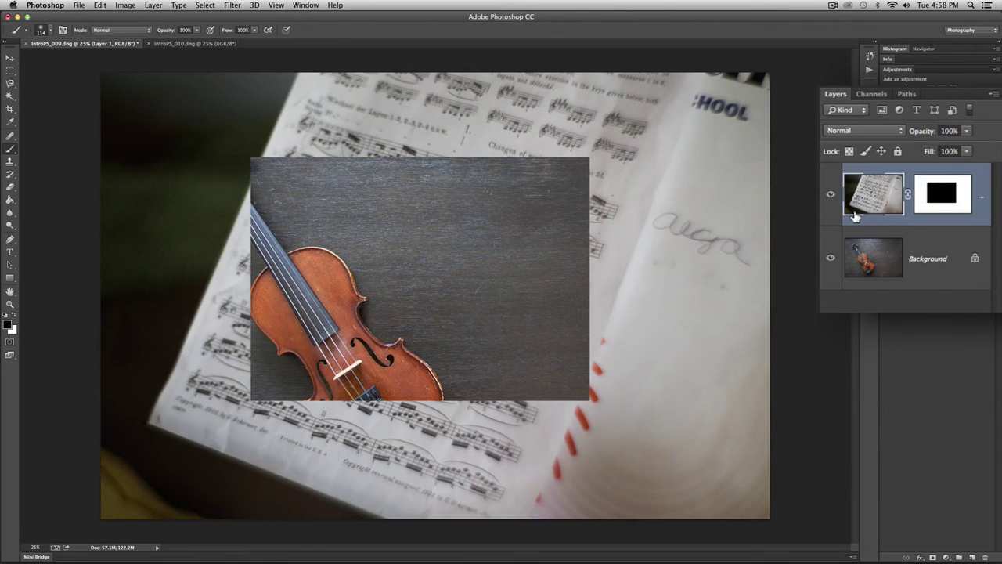
With the layer mask selected, move the linked sheet music and mask diagonally down to the right, and move them back to their original position.
click(939, 200)
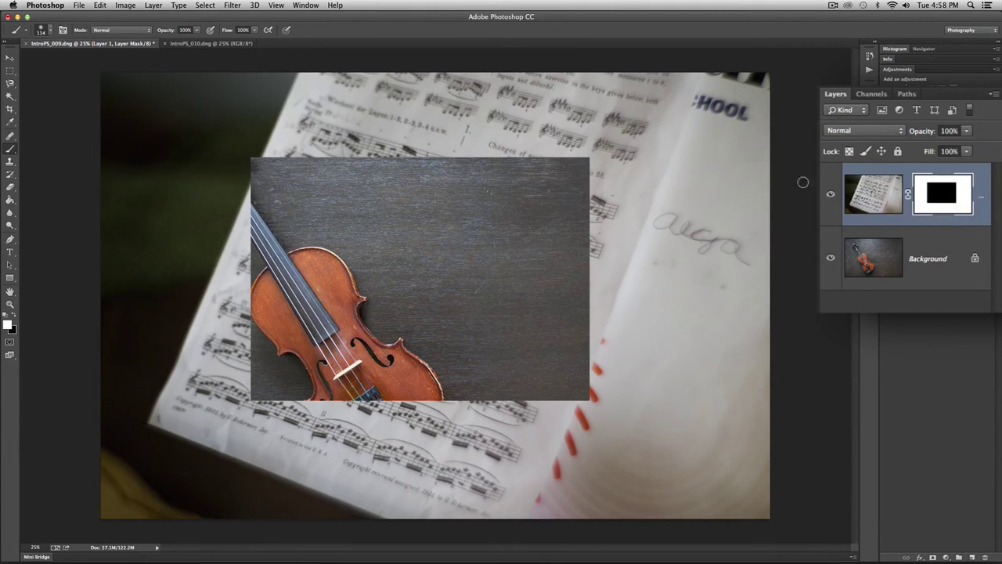
click(10, 58)
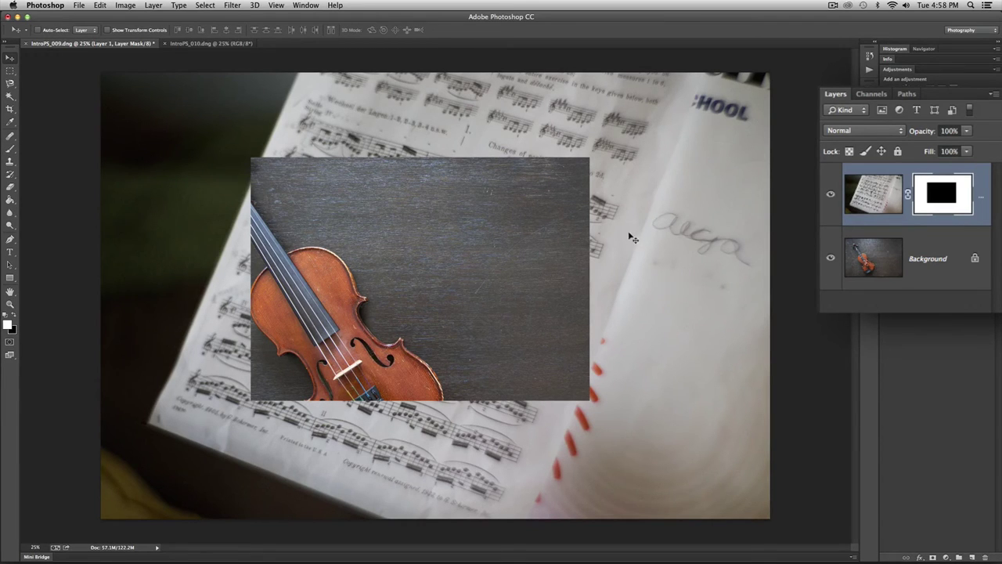
drag(628, 233, 700, 309)
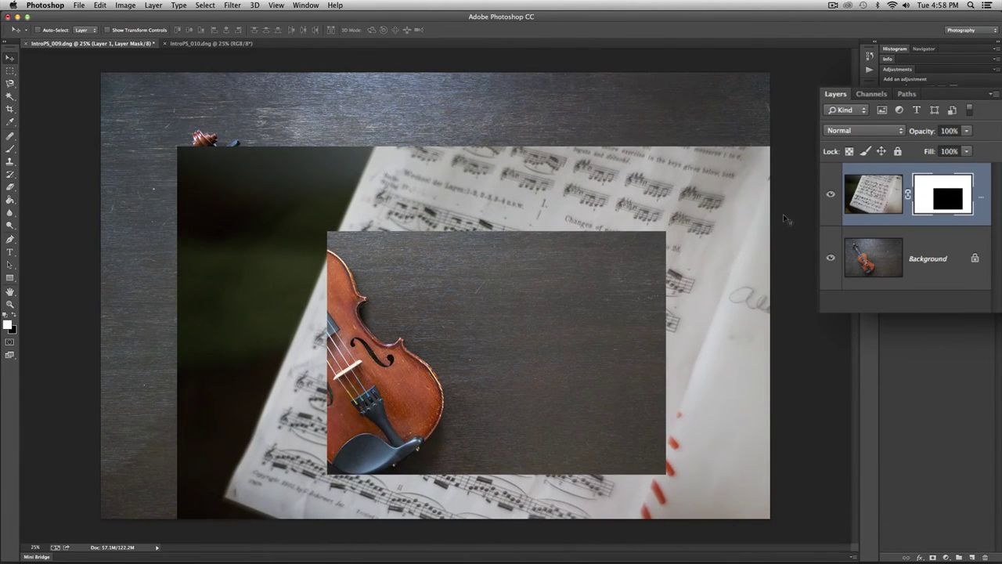
drag(767, 291, 664, 214)
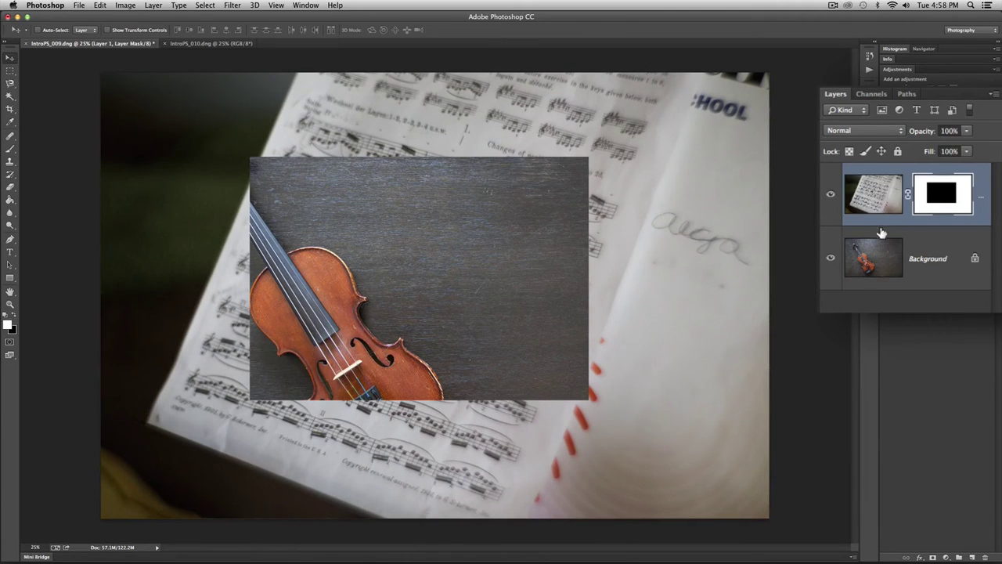
Unlink the mask from the sheet music image, reposition the mask's black rectangle over the violin, and try moving the image on its own.
click(909, 196)
drag(623, 258, 749, 293)
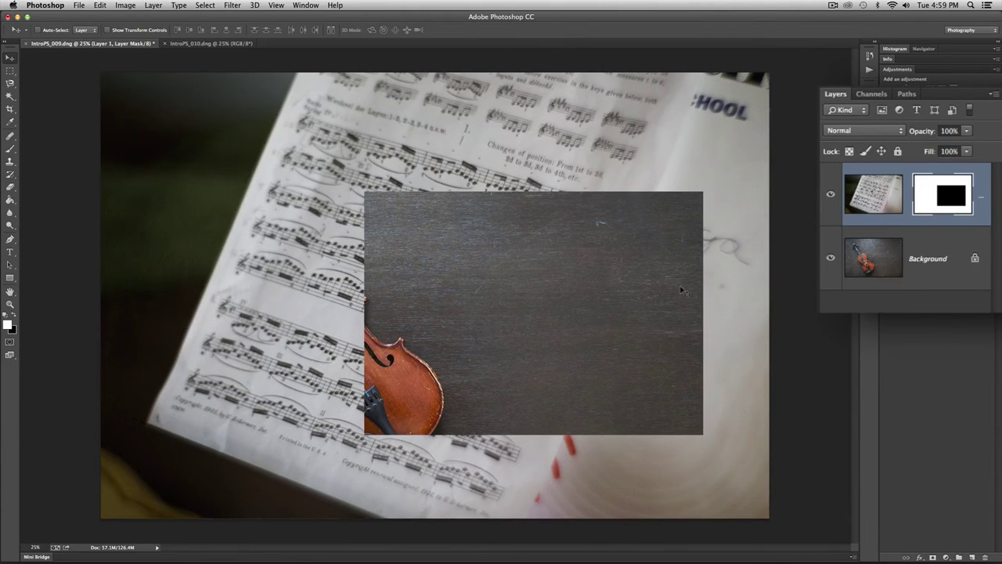
drag(681, 290, 526, 278)
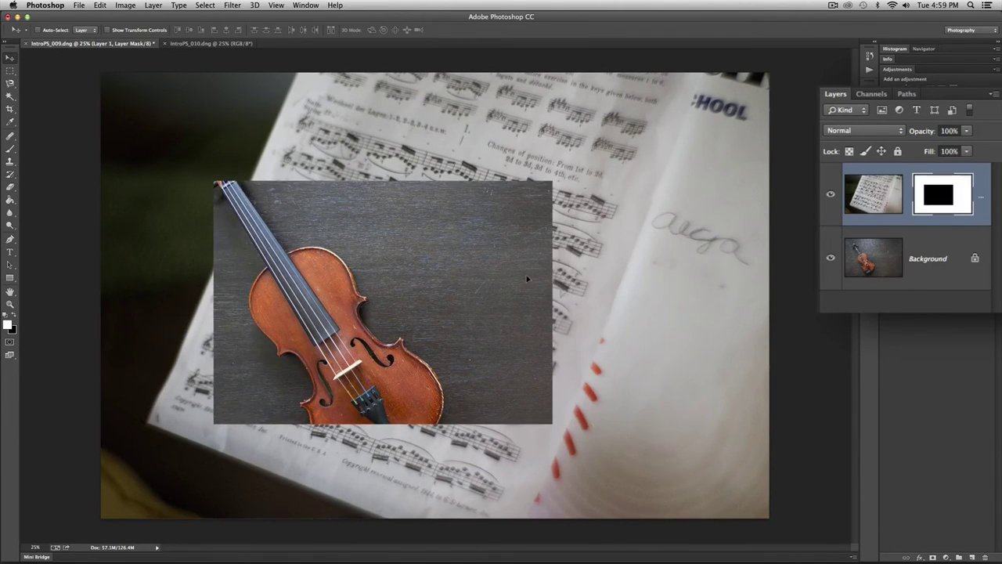
click(864, 202)
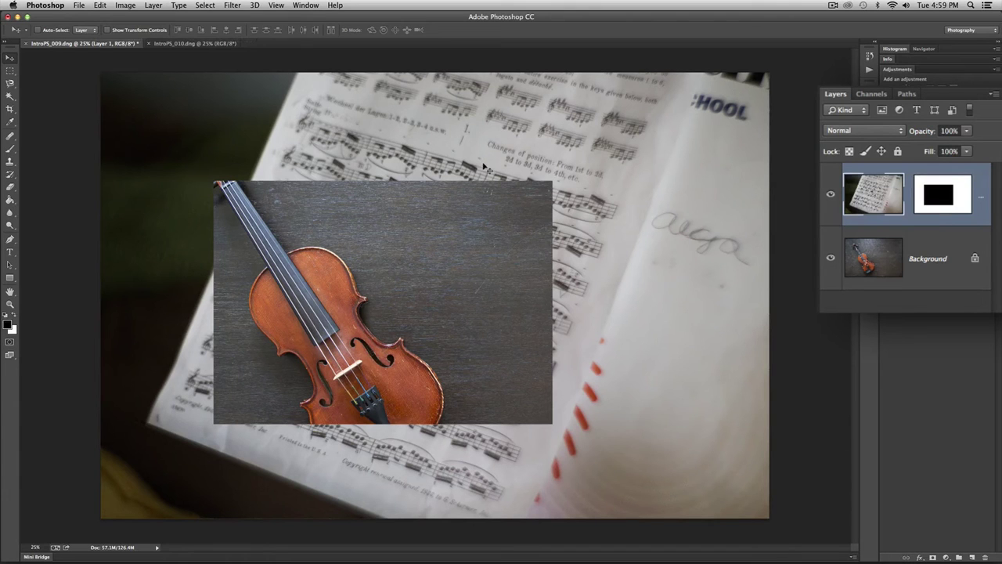
mouse_move(427, 168)
mouse_down()
mouse_move(470, 163)
mouse_move(533, 178)
mouse_move(518, 263)
mouse_move(399, 257)
mouse_move(384, 182)
mouse_move(432, 158)
mouse_move(449, 209)
mouse_move(368, 199)
mouse_move(413, 127)
mouse_move(483, 181)
mouse_move(395, 203)
mouse_move(431, 143)
mouse_move(382, 155)
mouse_move(426, 162)
mouse_move(423, 169)
mouse_up()
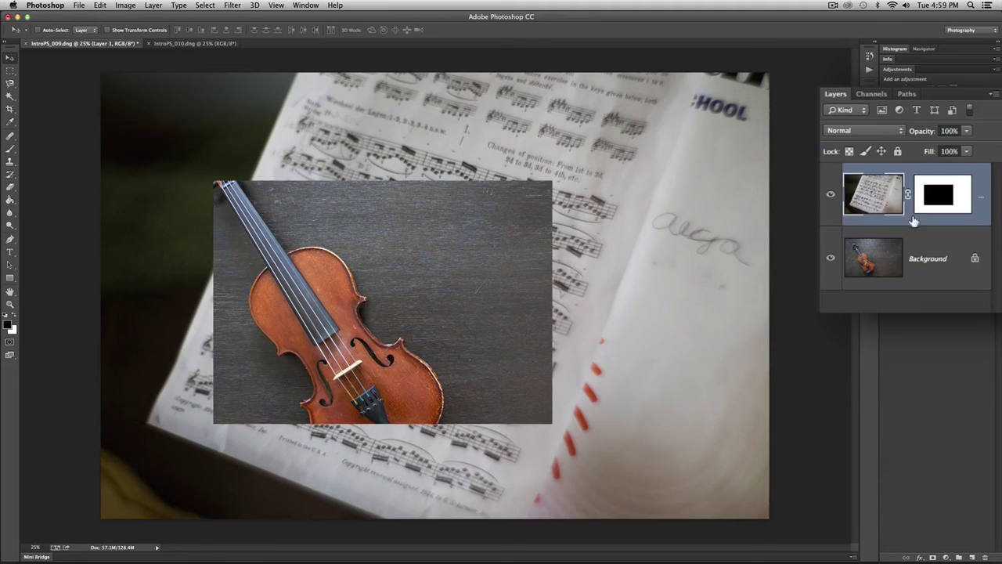
Fill the layer mask with white and draw several linear white-to-black gradients across it, finishing with a horizontal one that hides the sheet music over the violin.
click(931, 200)
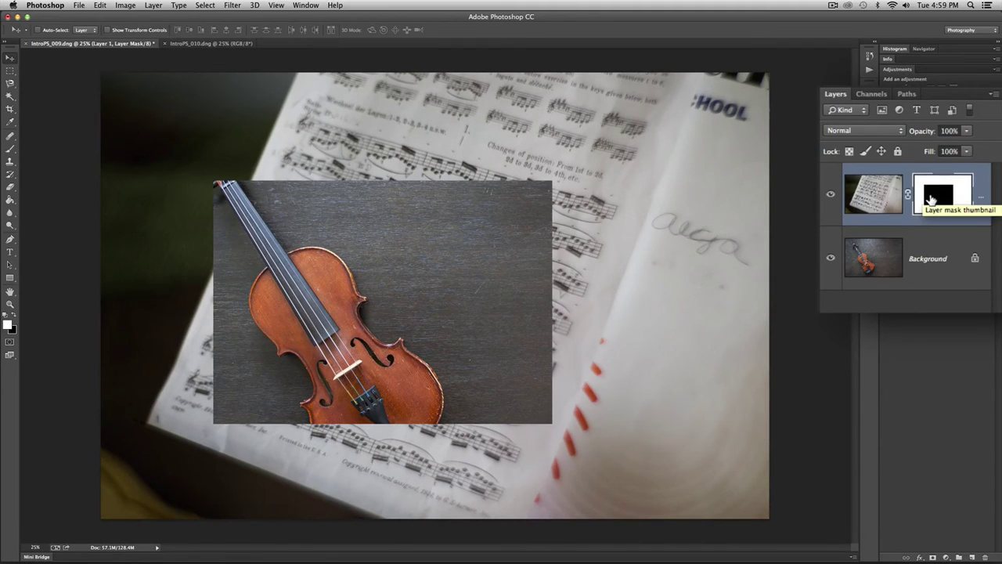
key(alt+BackSpace)
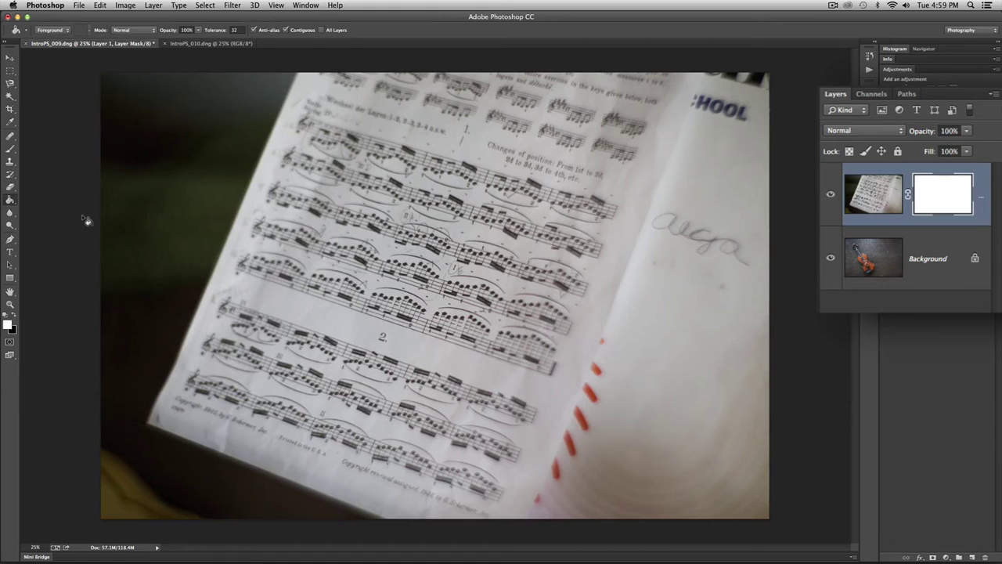
click(10, 200)
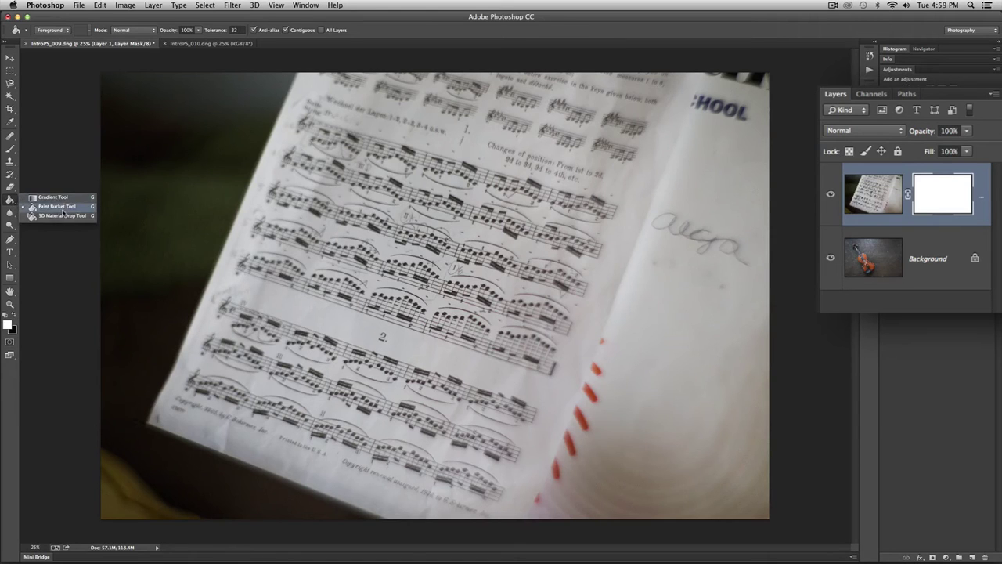
click(63, 198)
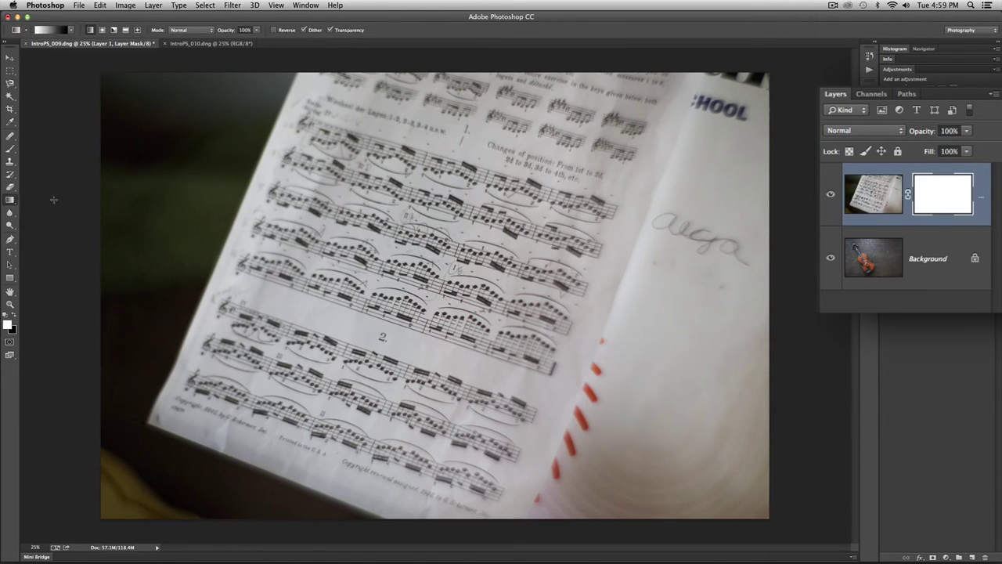
click(71, 30)
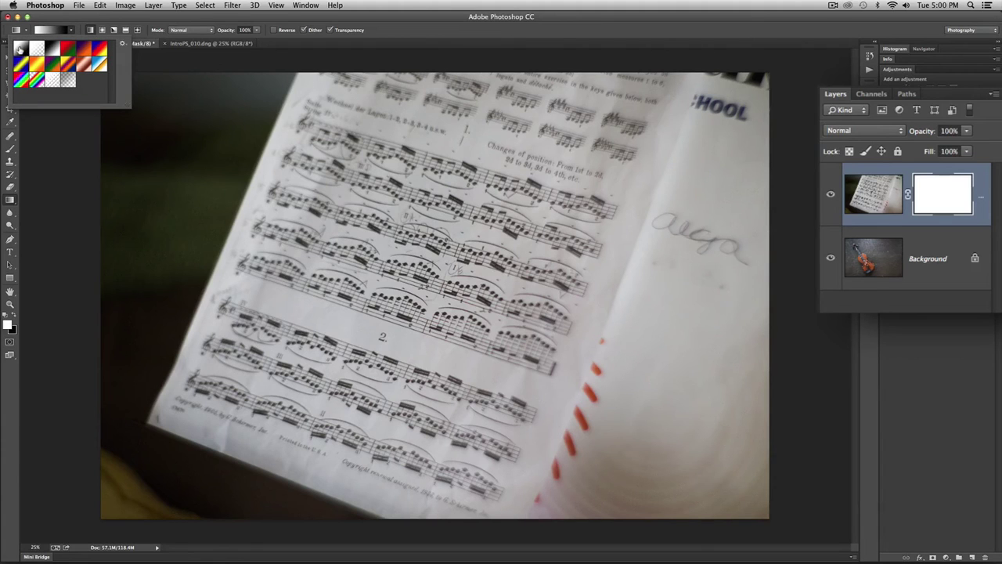
click(73, 29)
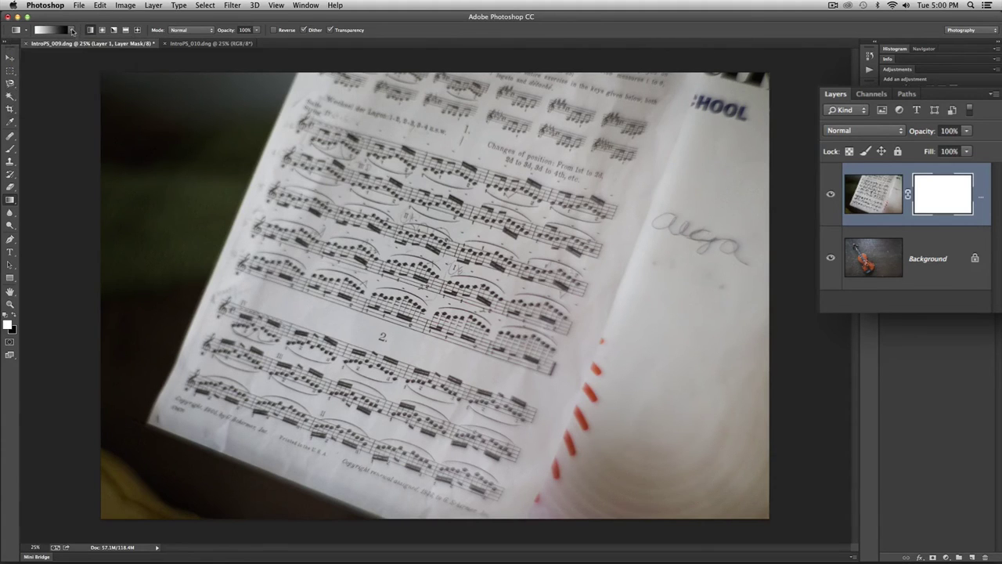
drag(179, 193, 647, 317)
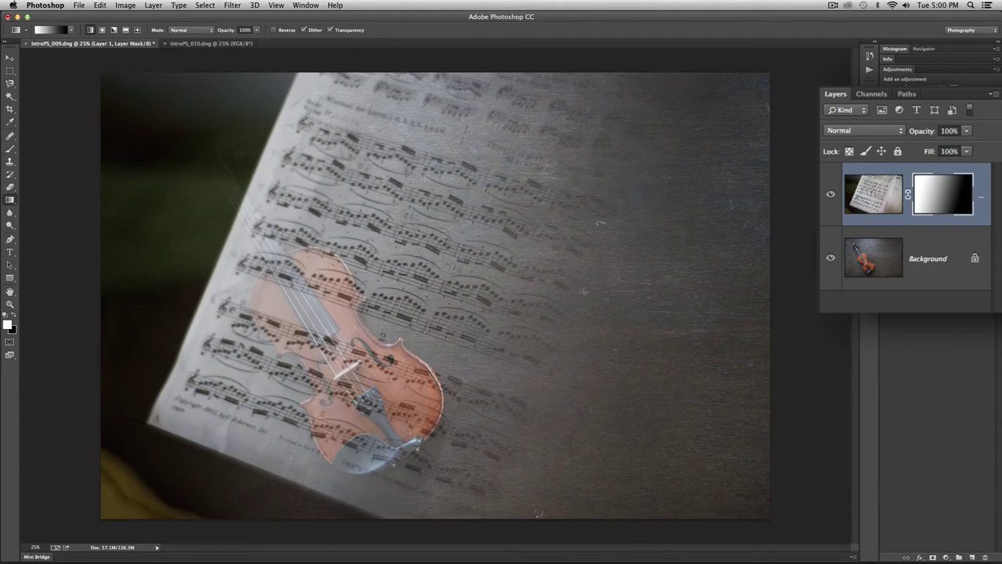
drag(583, 291, 481, 323)
drag(417, 300, 469, 360)
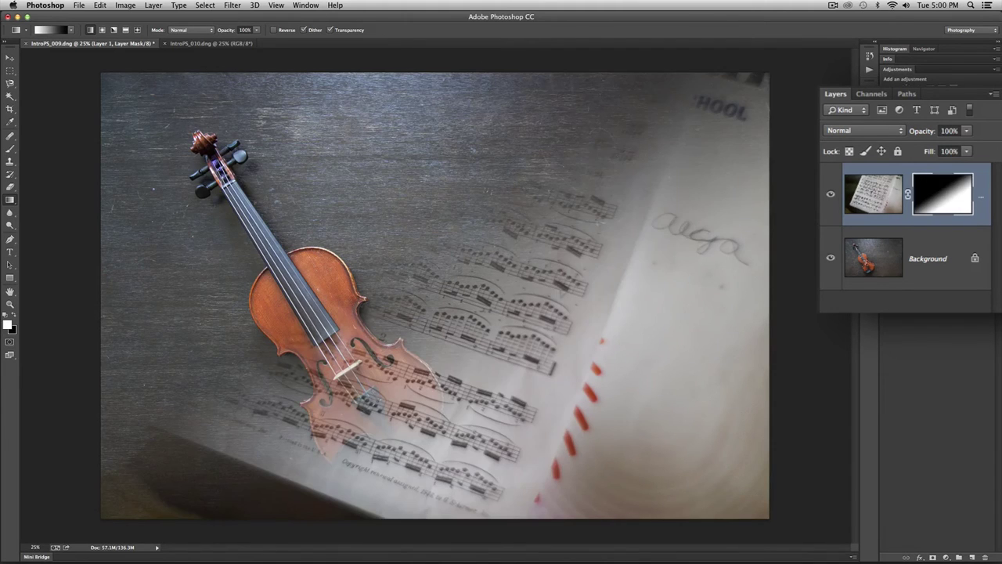
drag(635, 280, 368, 296)
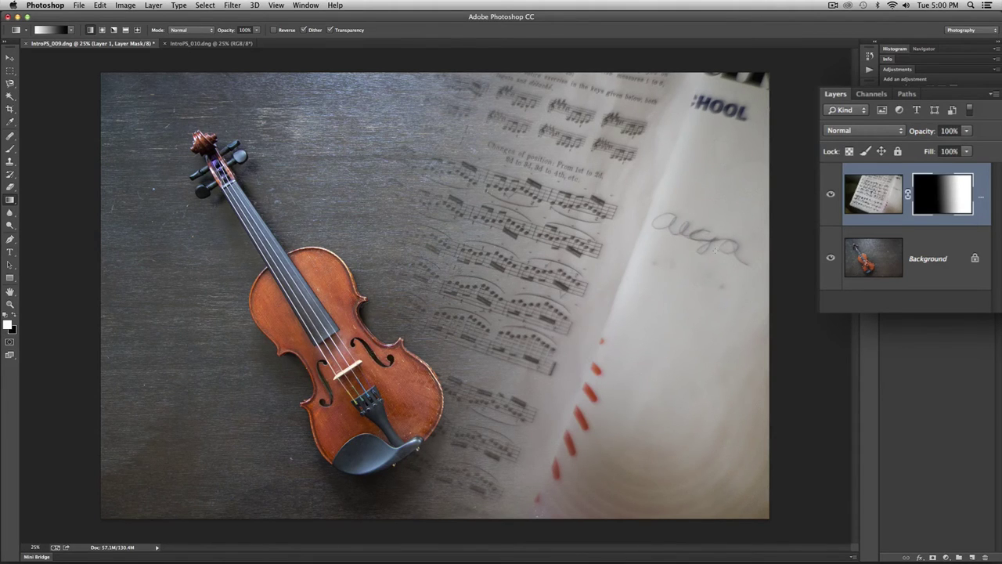
Unlink the gradient mask, shift the sheet music image to the right behind it, adjust it slightly upward, and undo the moves and unlinking.
click(907, 195)
click(873, 202)
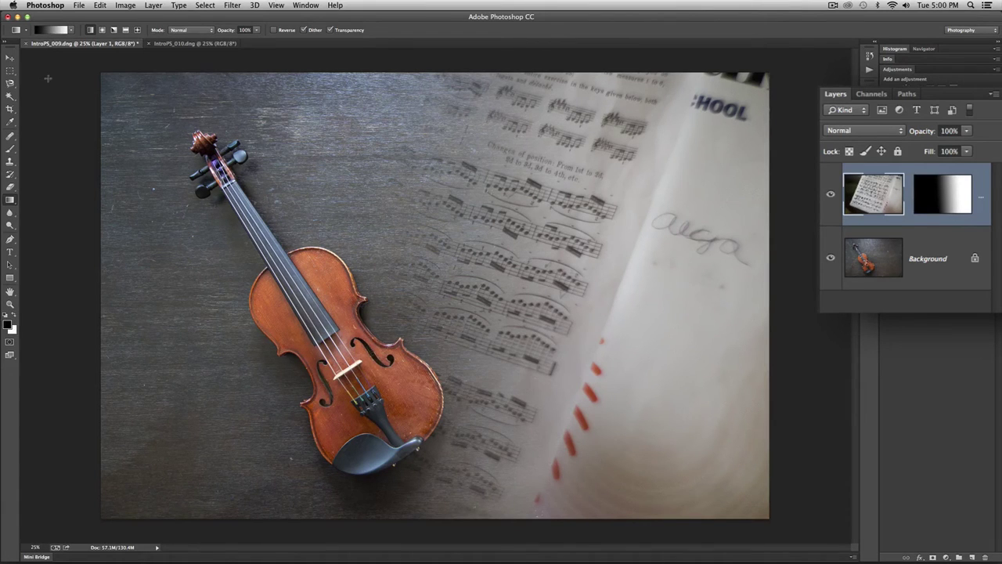
click(11, 60)
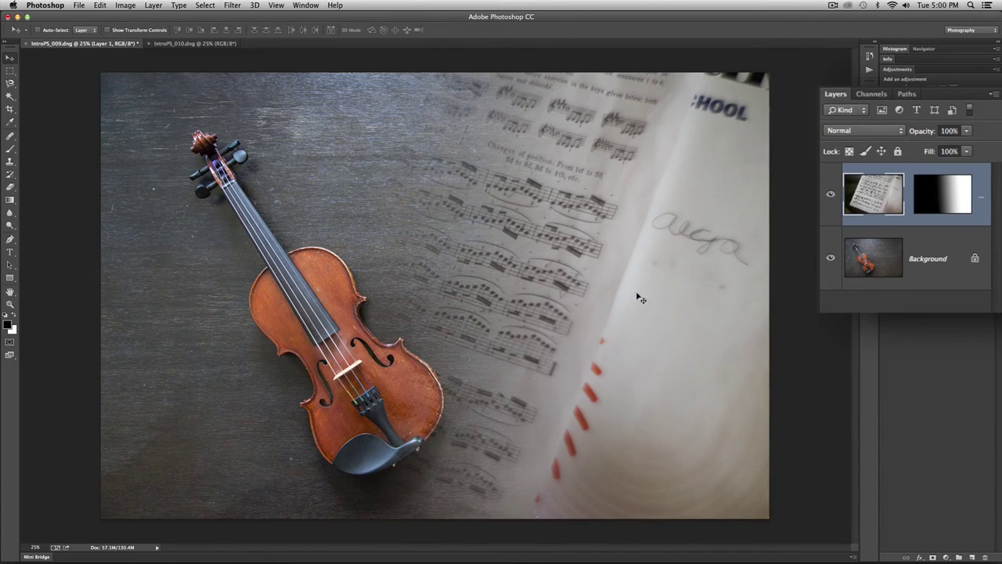
drag(640, 298, 732, 307)
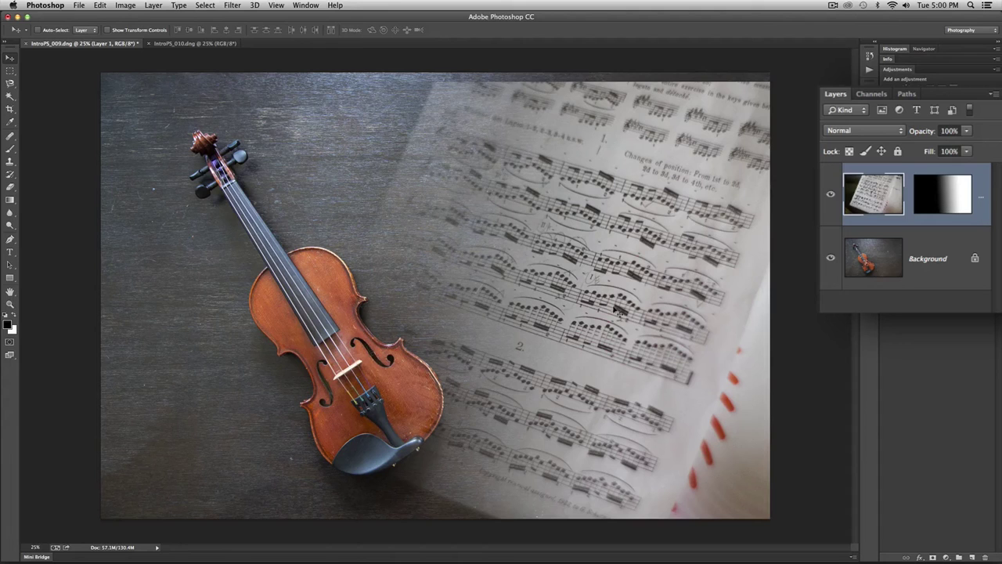
drag(593, 312, 592, 299)
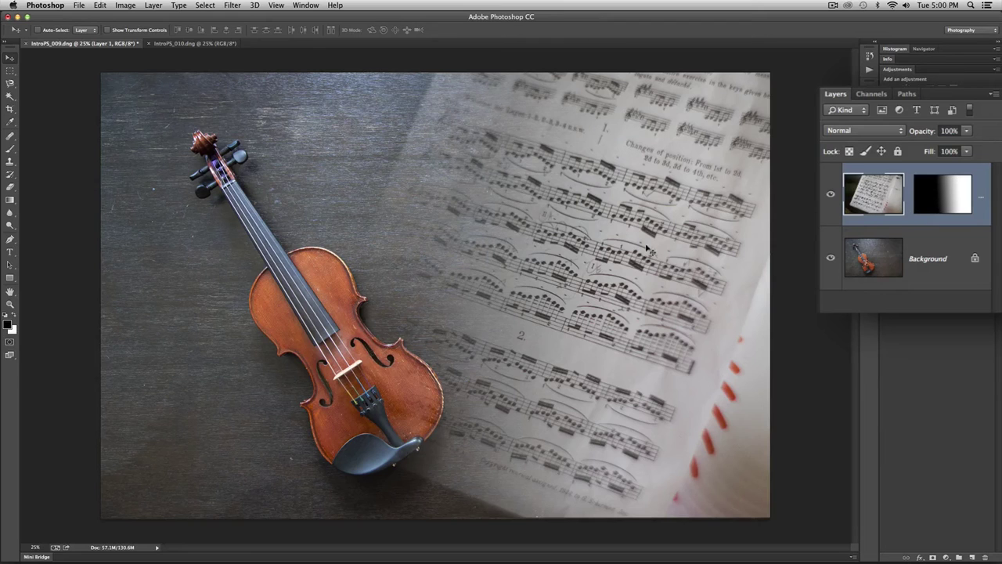
key(super+alt+z)
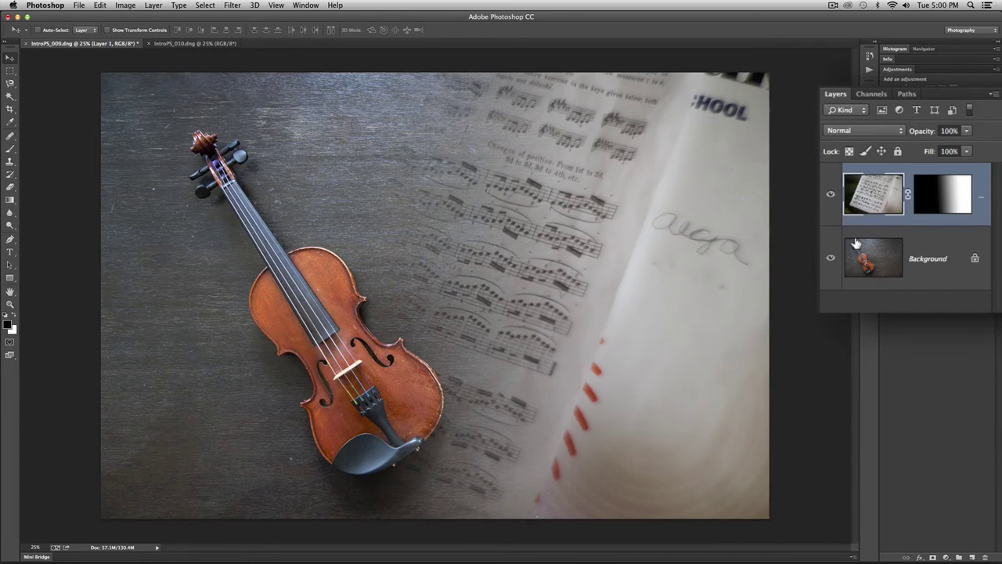
Fill the layer mask with white and set the Brush tool to a size of 343 px with 0% hardness.
click(936, 203)
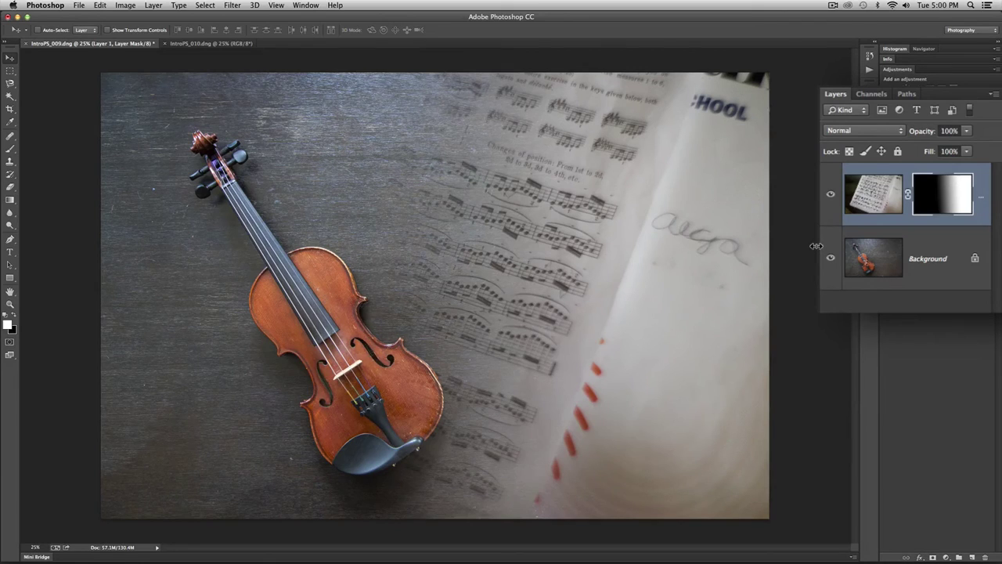
key(alt+BackSpace)
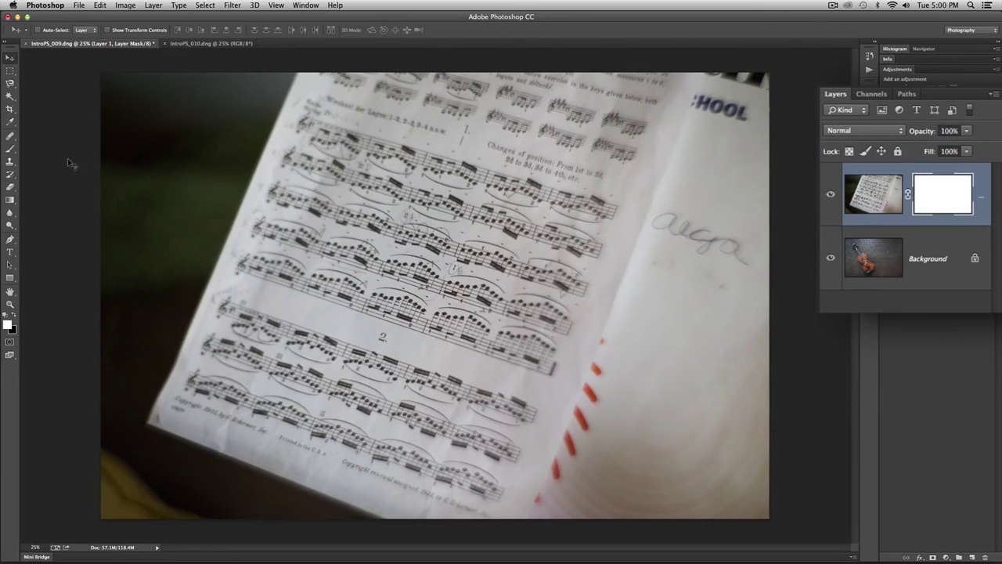
click(10, 148)
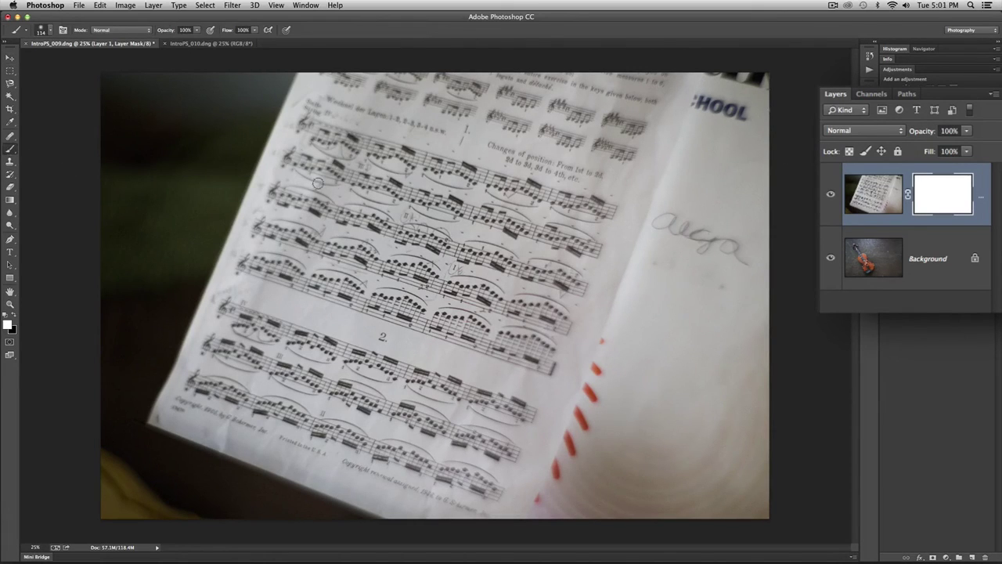
right_click(452, 204)
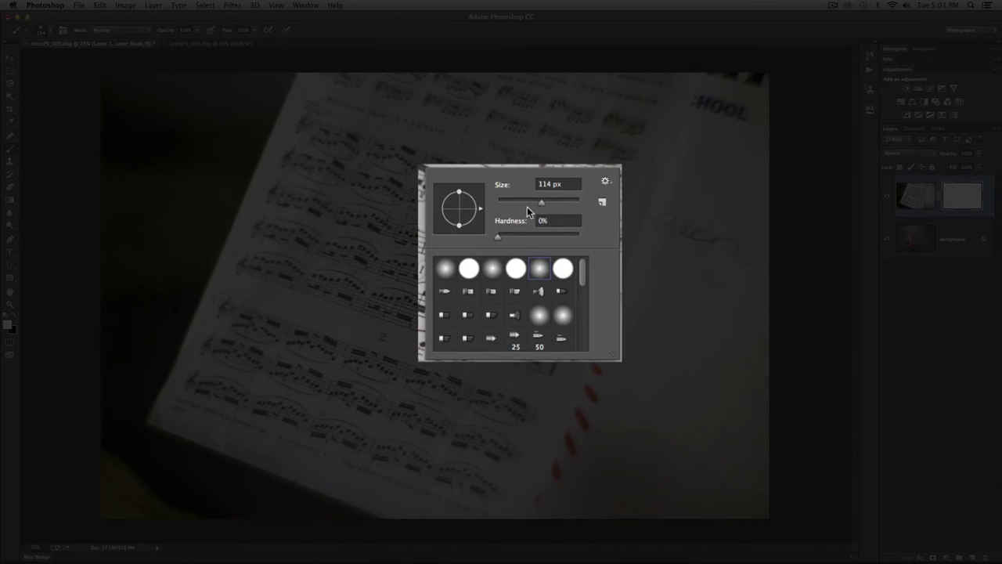
drag(565, 205, 558, 203)
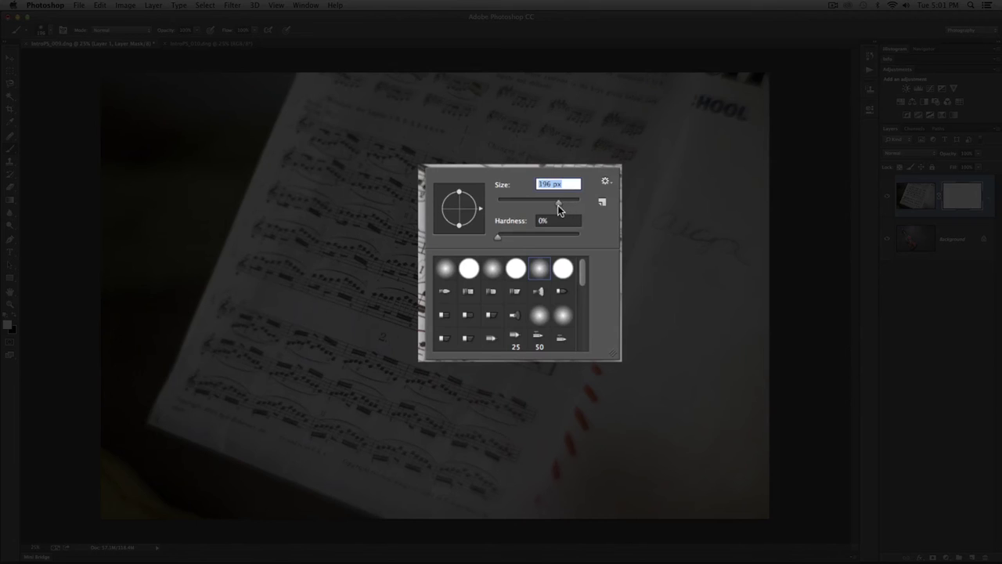
drag(497, 235, 580, 236)
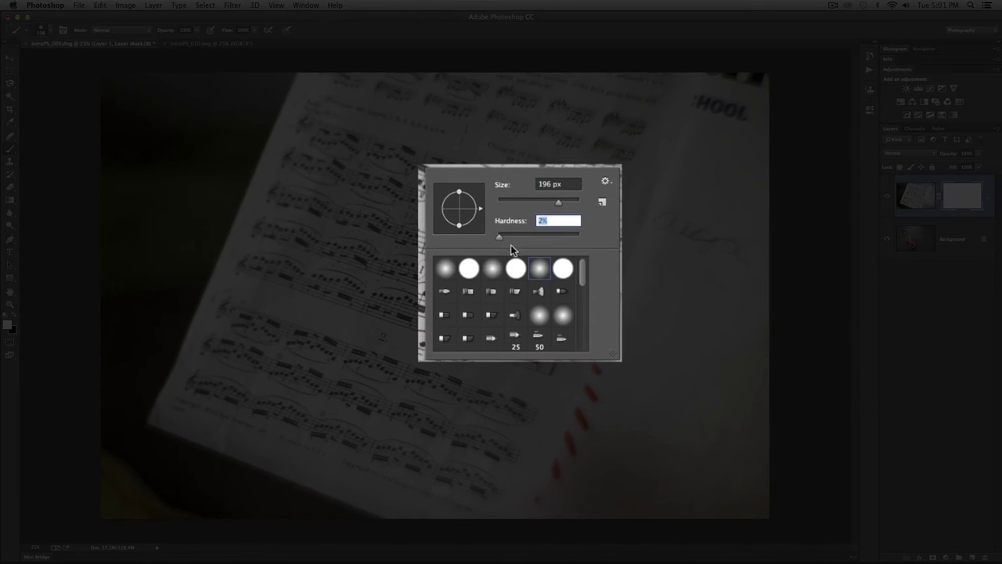
mouse_move(582, 273)
mouse_down()
mouse_move(584, 327)
mouse_move(588, 263)
mouse_up()
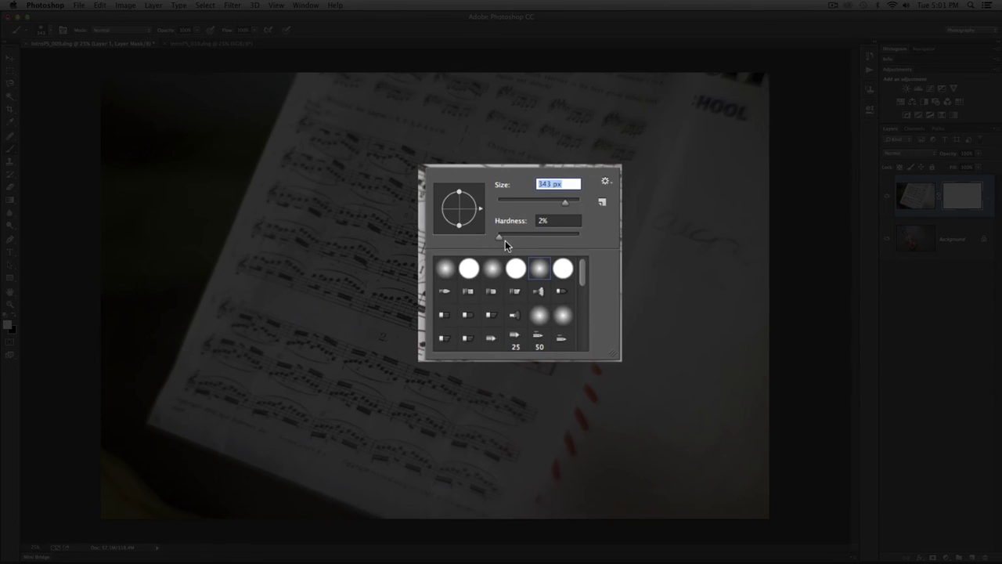
drag(501, 237, 487, 237)
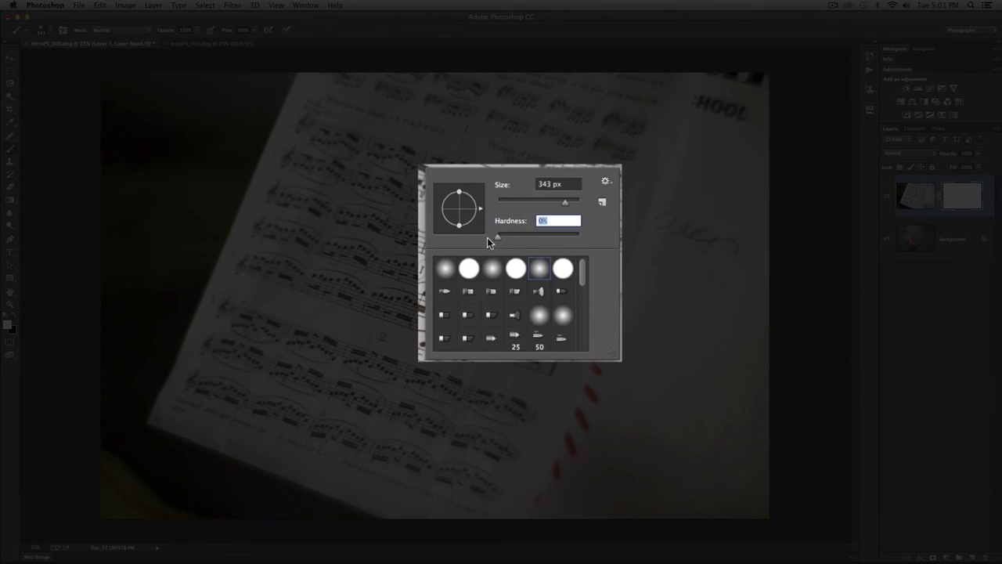
key(Return)
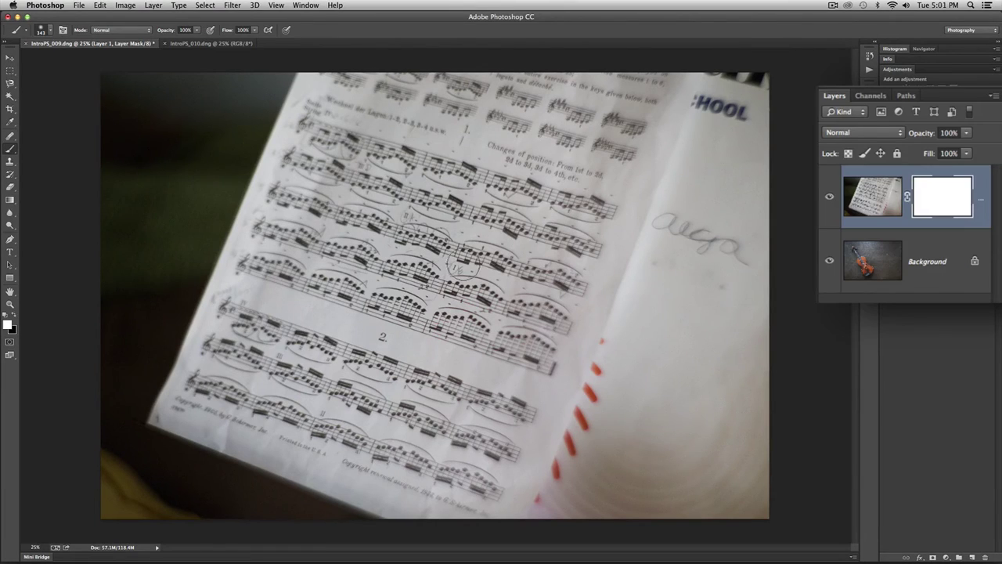
Paint a large black area in the middle of the layer mask with the soft brush, and check the brush size and hardness settings.
key(x)
mouse_move(505, 239)
mouse_down()
mouse_move(548, 245)
mouse_move(572, 219)
mouse_move(501, 216)
mouse_move(594, 243)
mouse_move(477, 294)
mouse_move(540, 184)
mouse_move(403, 243)
mouse_move(478, 249)
mouse_move(469, 325)
mouse_move(418, 224)
mouse_move(368, 212)
mouse_move(438, 151)
mouse_up()
mouse_move(423, 321)
mouse_down()
mouse_move(356, 250)
mouse_move(459, 297)
mouse_move(474, 261)
mouse_move(466, 240)
mouse_up()
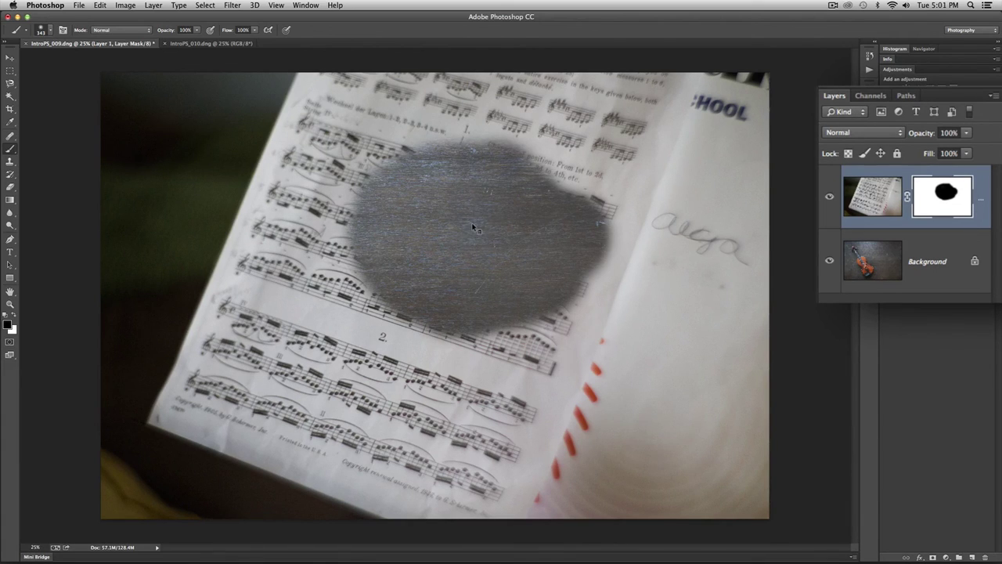
right_click(474, 227)
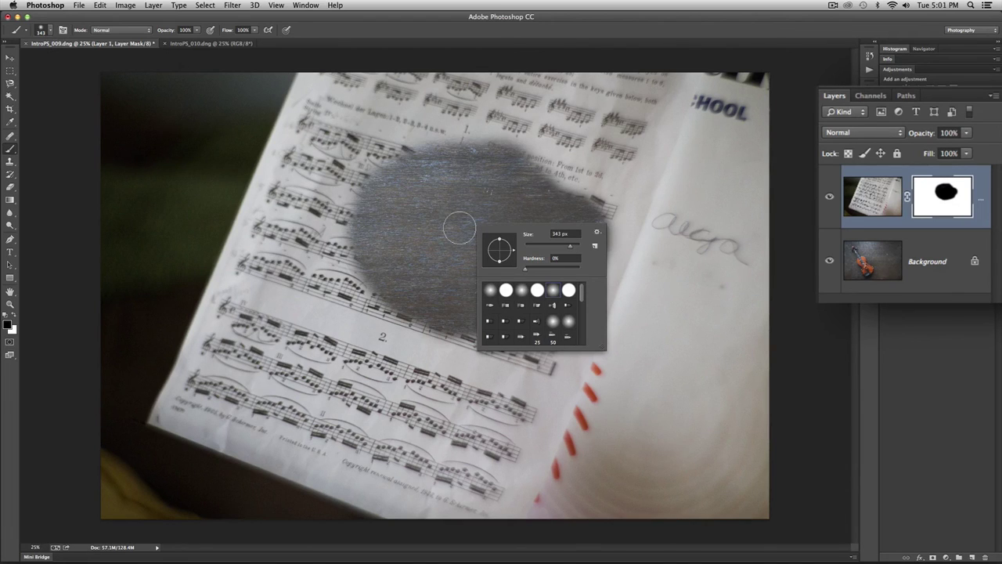
key(Return)
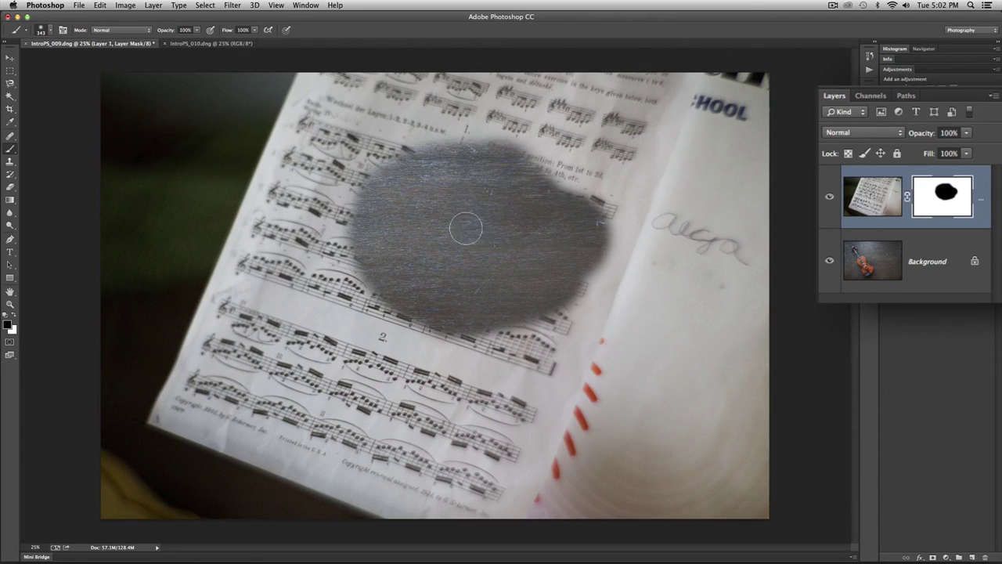
Enlarge the brush to 1189 px at 0% hardness and paint black on the layer mask to reveal the violin.
mouse_move(471, 232)
mouse_down()
mouse_move(490, 237)
mouse_move(466, 239)
mouse_move(493, 239)
mouse_move(452, 238)
mouse_move(592, 235)
mouse_move(452, 240)
mouse_move(520, 240)
mouse_up()
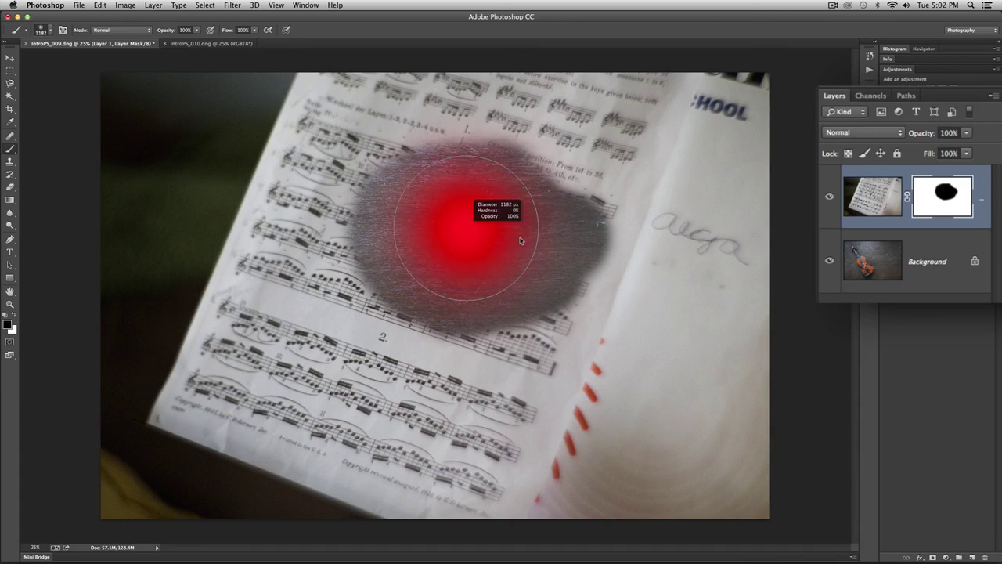
drag(516, 291, 509, 330)
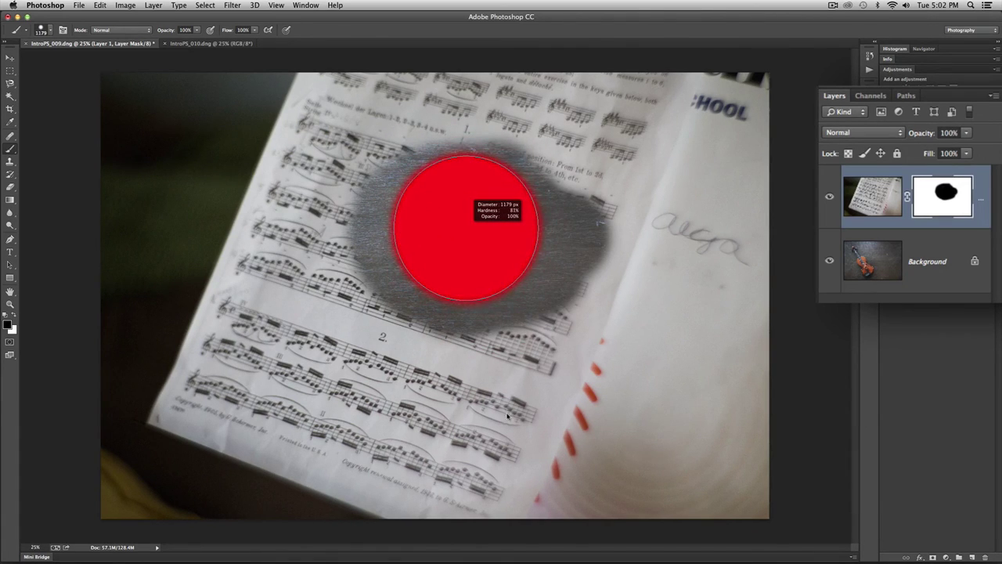
drag(507, 416, 496, 241)
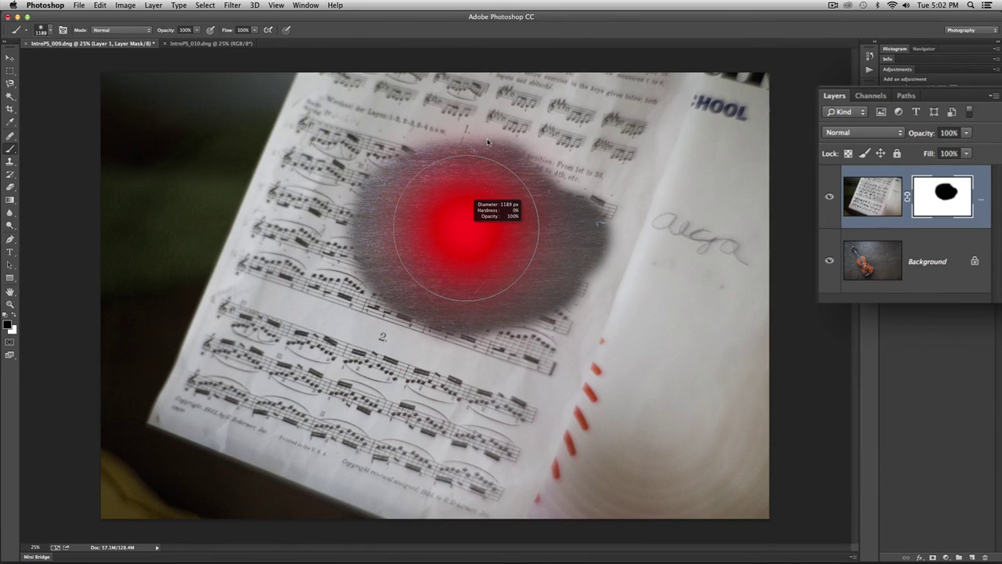
mouse_move(503, 194)
mouse_down()
mouse_move(425, 189)
mouse_move(509, 306)
mouse_move(394, 230)
mouse_move(465, 351)
mouse_move(279, 289)
mouse_move(388, 438)
mouse_move(337, 215)
mouse_move(262, 231)
mouse_move(392, 414)
mouse_move(224, 219)
mouse_move(239, 190)
mouse_move(262, 184)
mouse_move(224, 173)
mouse_move(286, 184)
mouse_move(279, 161)
mouse_move(311, 317)
mouse_move(205, 257)
mouse_move(250, 407)
mouse_up()
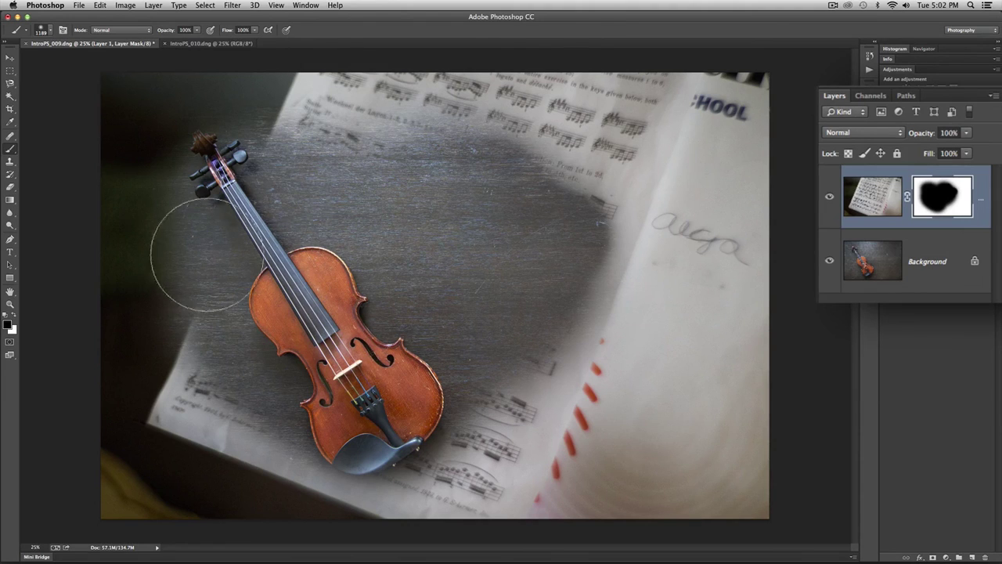
Swap the foreground and background colors back and forth between black and white, ending on black.
click(14, 317)
click(14, 316)
click(14, 317)
click(15, 317)
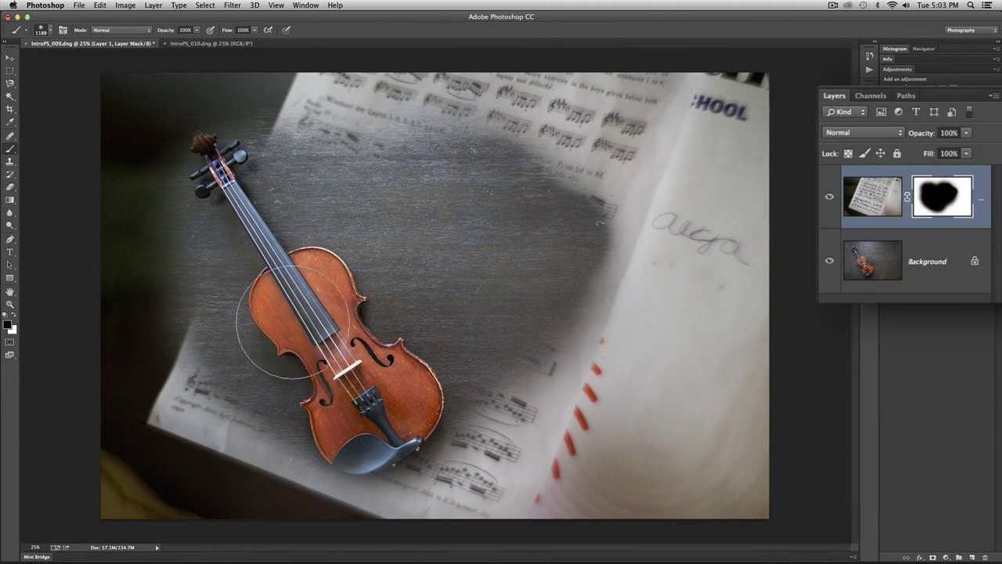
key(x)
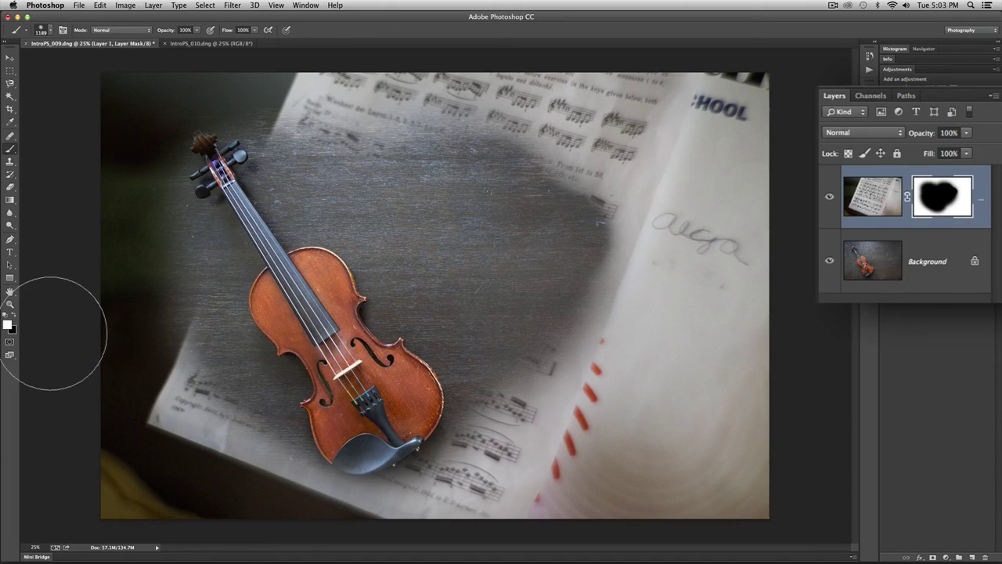
key(x)
key(x)
key(x)
key(x)
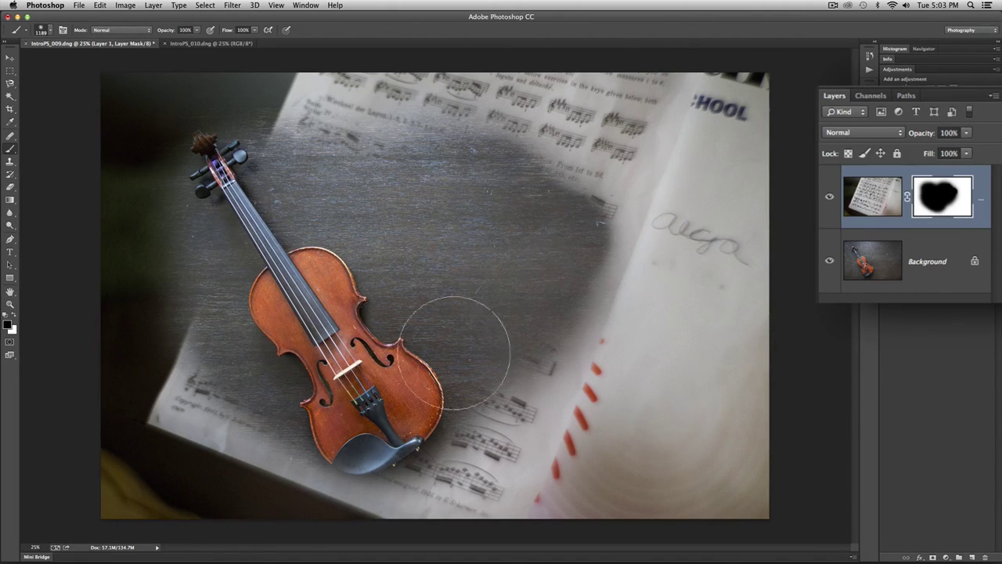
Switch the foreground color to white and paint on the layer mask beside the violin to bring back the sheet music.
key(x)
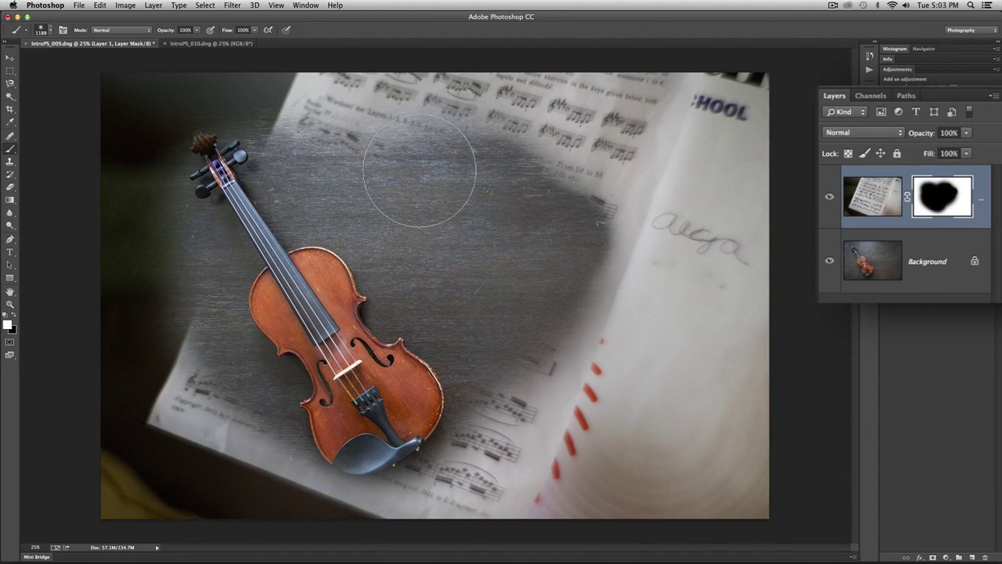
mouse_move(368, 142)
mouse_down()
mouse_move(486, 152)
mouse_move(439, 175)
mouse_move(588, 183)
mouse_move(619, 210)
mouse_move(579, 394)
mouse_move(458, 244)
mouse_move(633, 357)
mouse_up()
drag(500, 445, 586, 384)
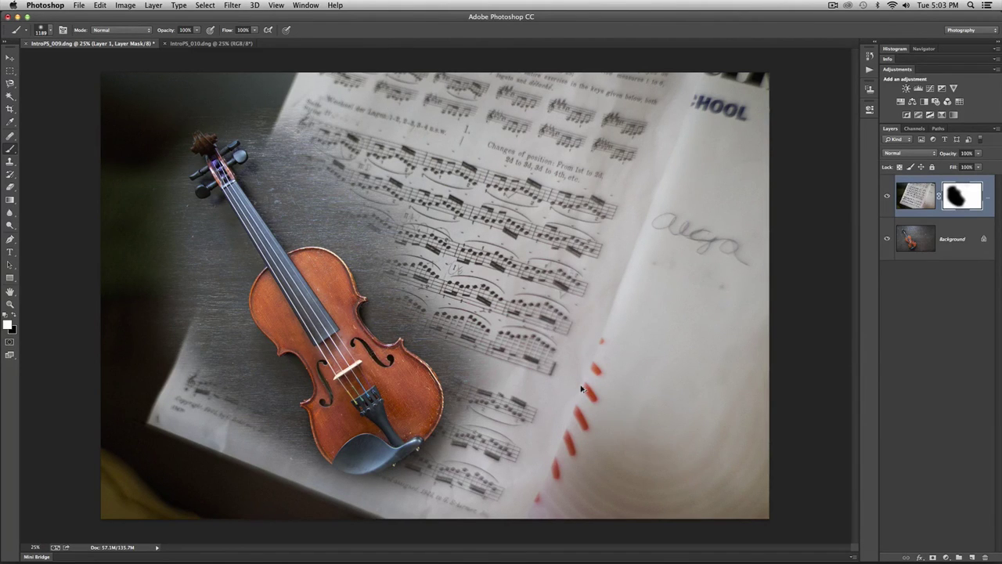
Load the luminosity of the composite image as a selection.
key(super+alt+2)
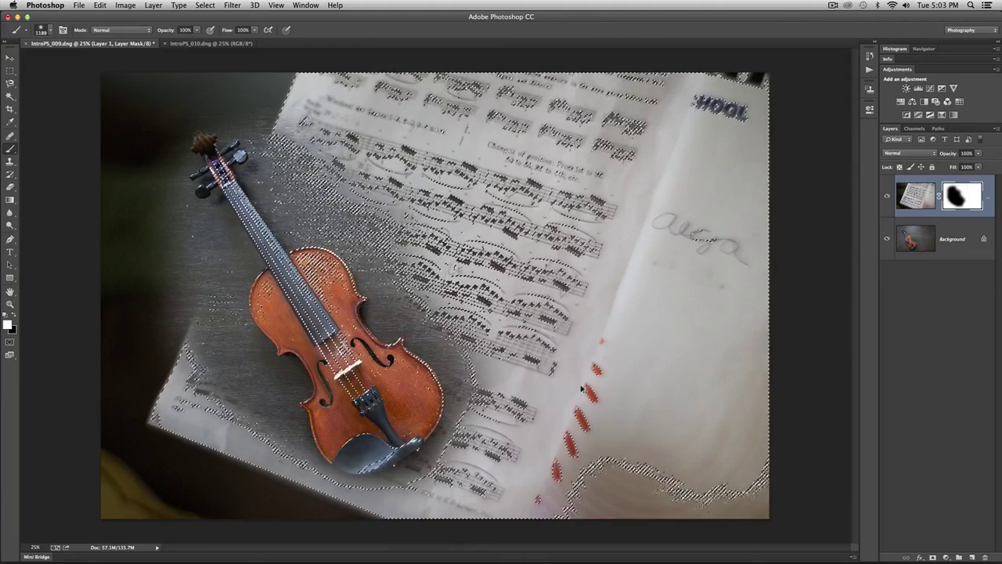